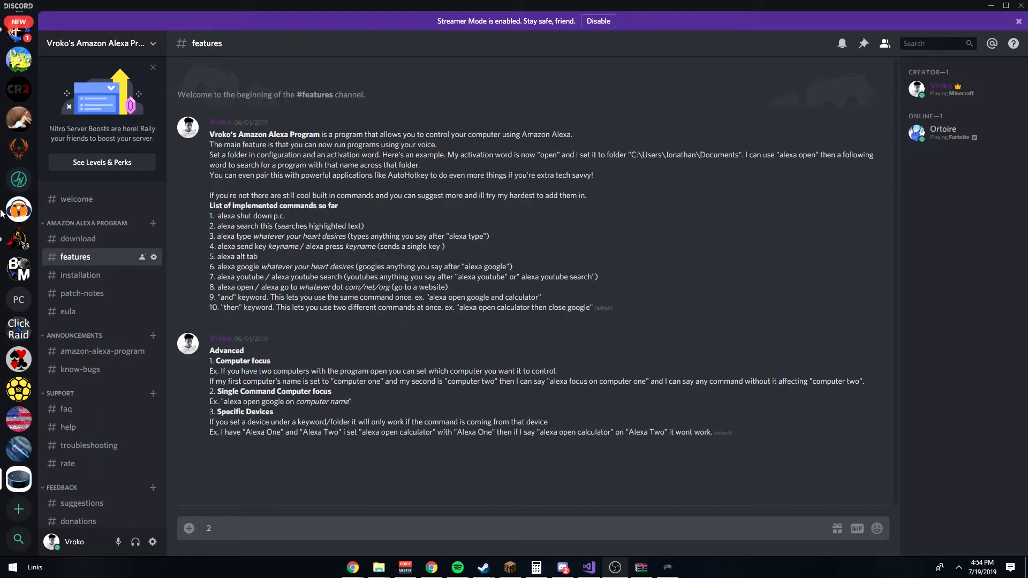
- Show the Discord server's download channel and switch to the Vroko's Amazon Alexa Program.rar archive in WinRAR
{"action": "left_click", "coordinate": [78, 239]}
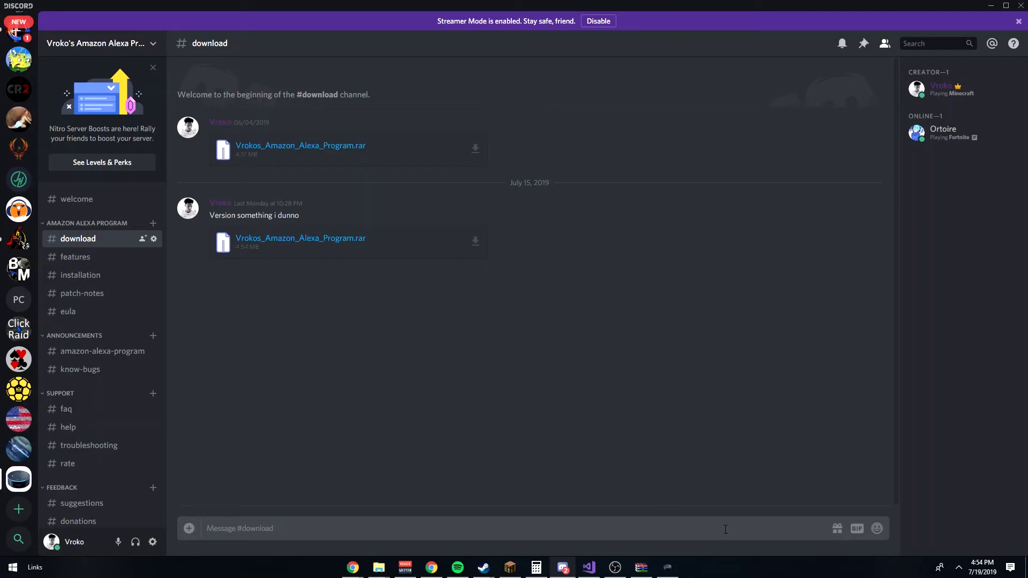
{"action": "left_click", "coordinate": [640, 567]}
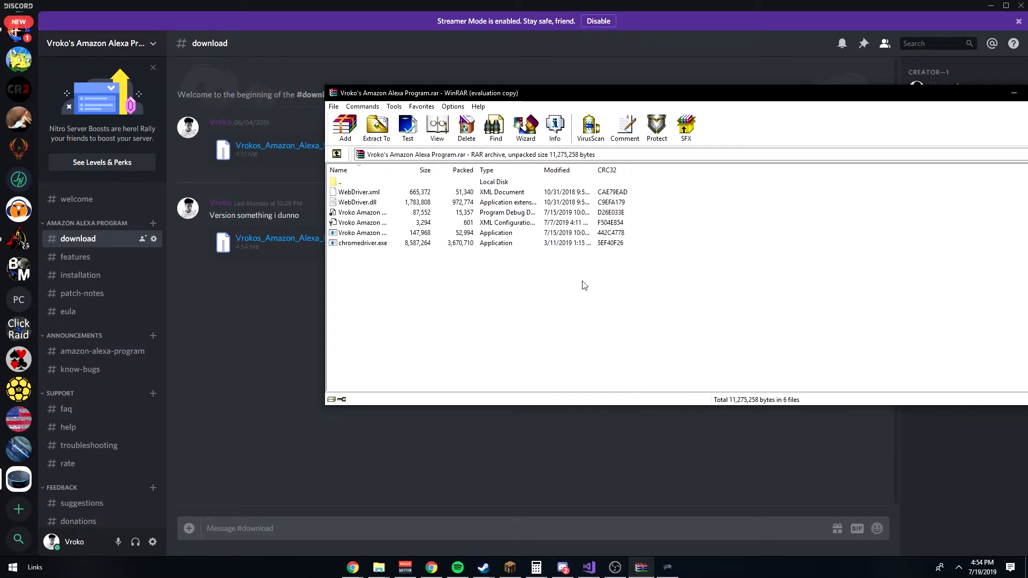
{"action": "left_click_drag", "start_coordinate": [534, 98], "coordinate": [547, 102]}
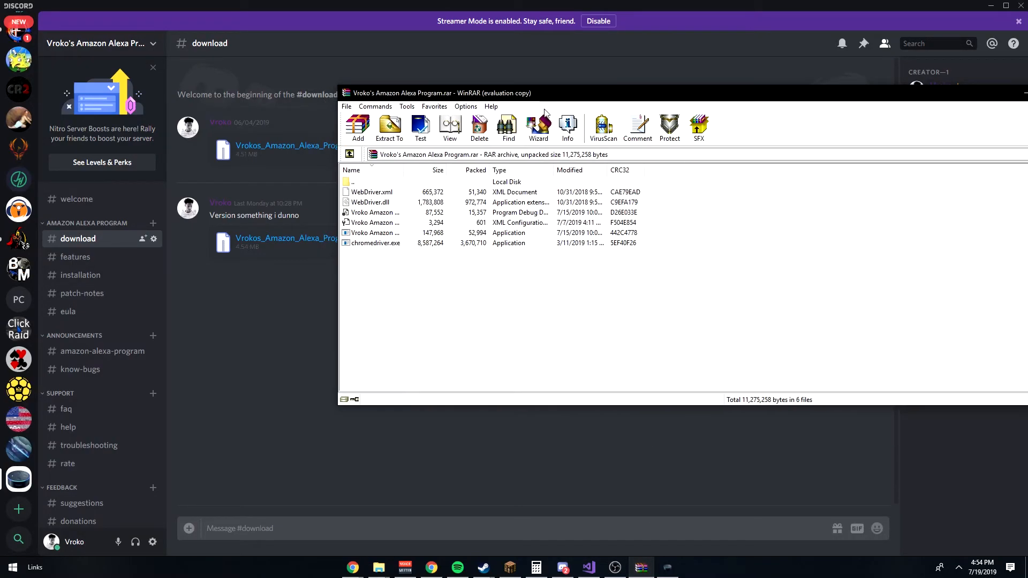
- Create a folder named wahdwiou in Documents using File Explorer and open it
{"action": "mouse_move", "coordinate": [378, 567]}
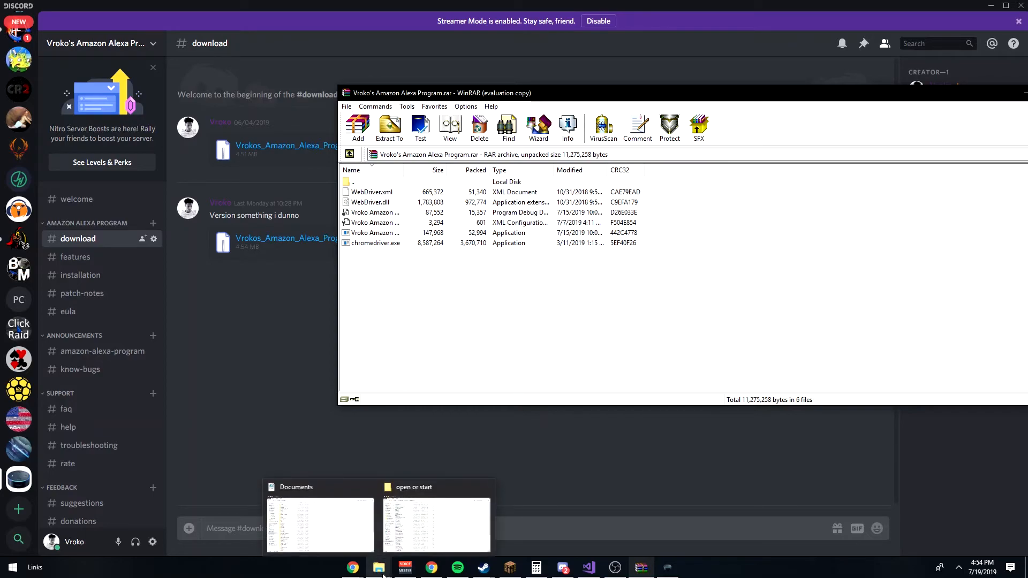
{"action": "left_click", "coordinate": [313, 522]}
{"action": "right_click", "coordinate": [607, 288]}
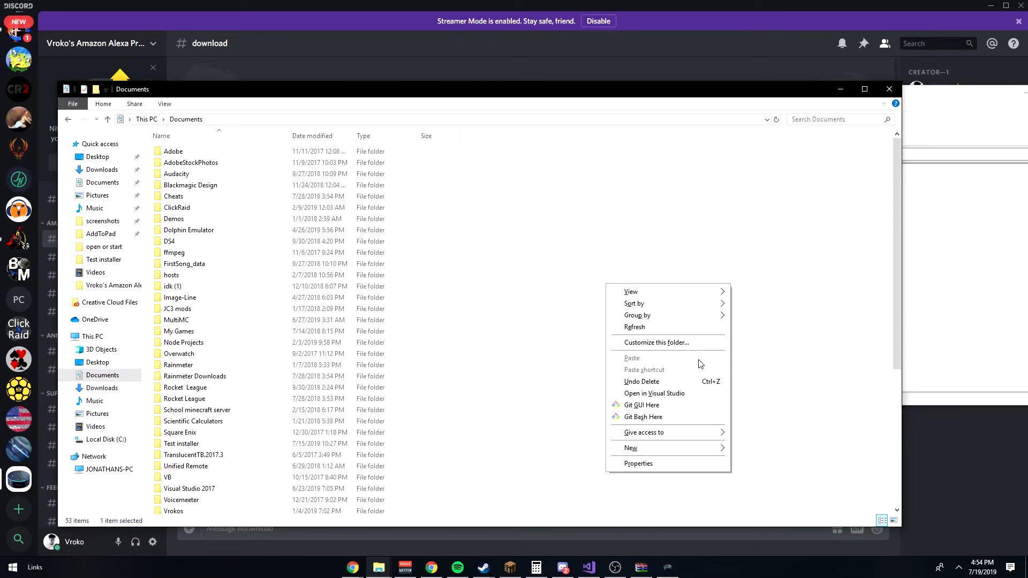
{"action": "mouse_move", "coordinate": [684, 454]}
{"action": "left_click", "coordinate": [750, 450]}
{"action": "type", "text": "wahdwiou"}
{"action": "left_click", "coordinate": [579, 431]}
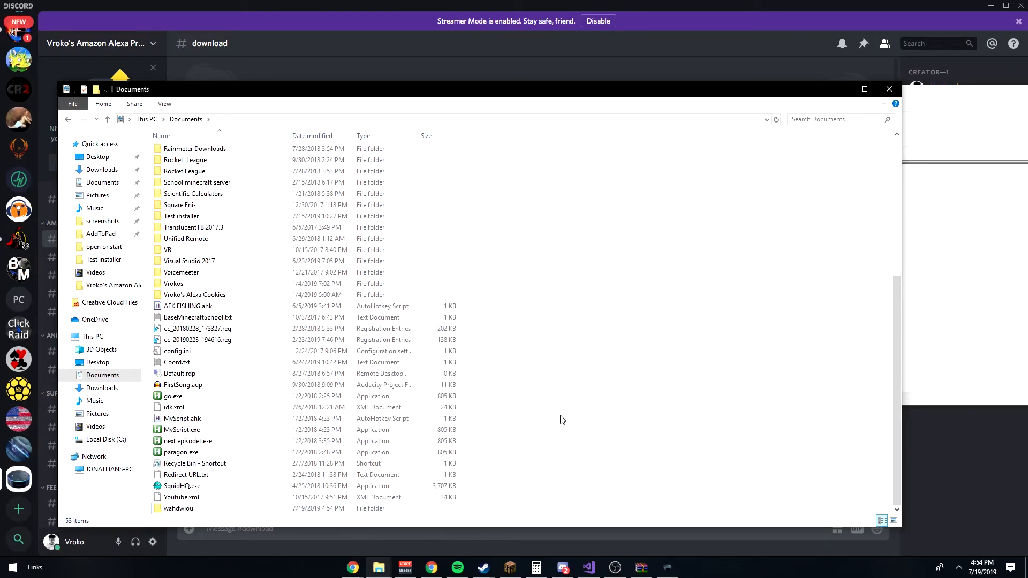
{"action": "double_click", "coordinate": [263, 508]}
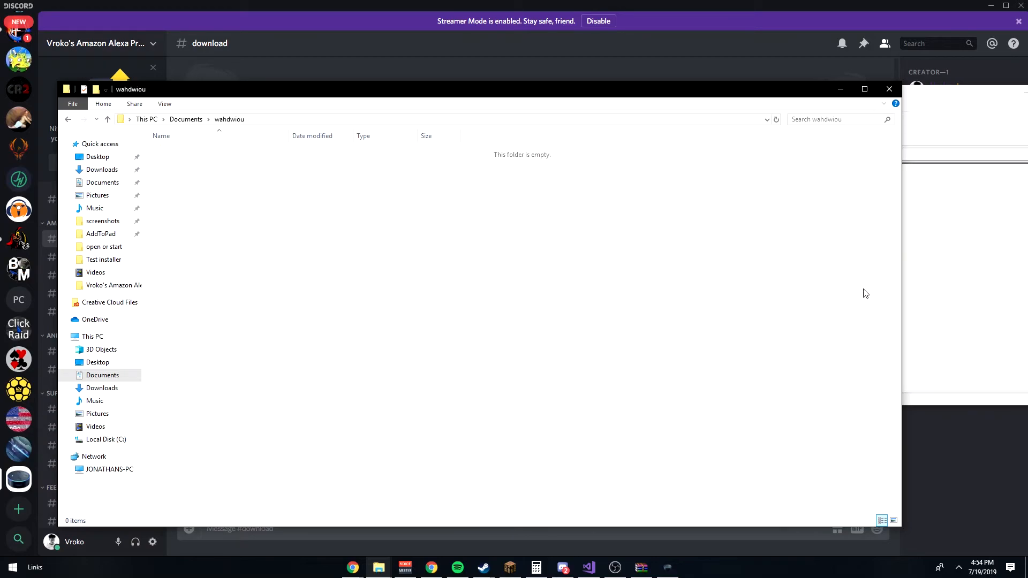
- Extract all six files from the WinRAR archive into the empty wahdwiou folder
{"action": "left_click", "coordinate": [976, 273]}
{"action": "left_click_drag", "start_coordinate": [493, 277], "coordinate": [391, 188]}
{"action": "left_click_drag", "start_coordinate": [445, 209], "coordinate": [271, 217]}
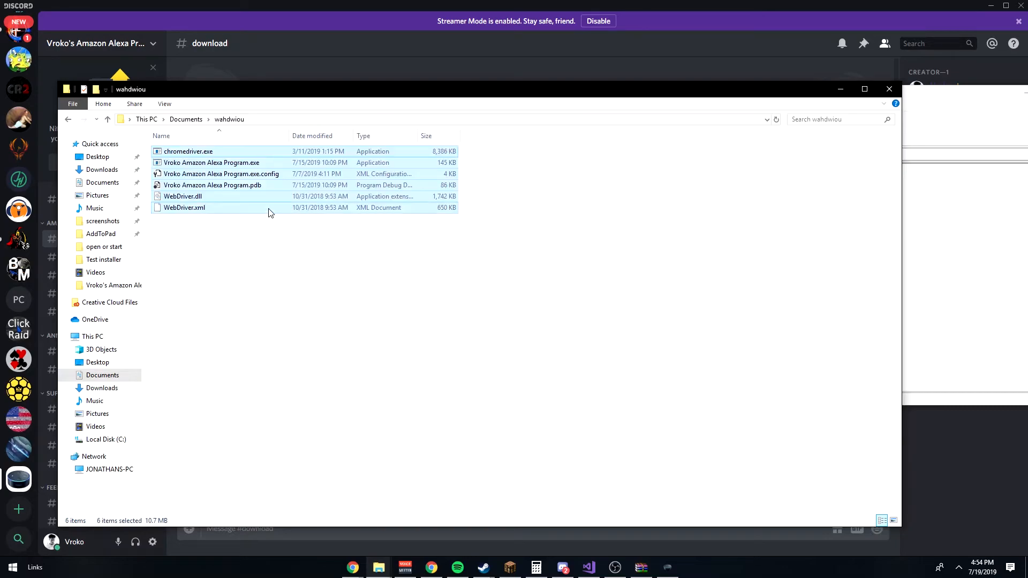
{"action": "left_click", "coordinate": [329, 324]}
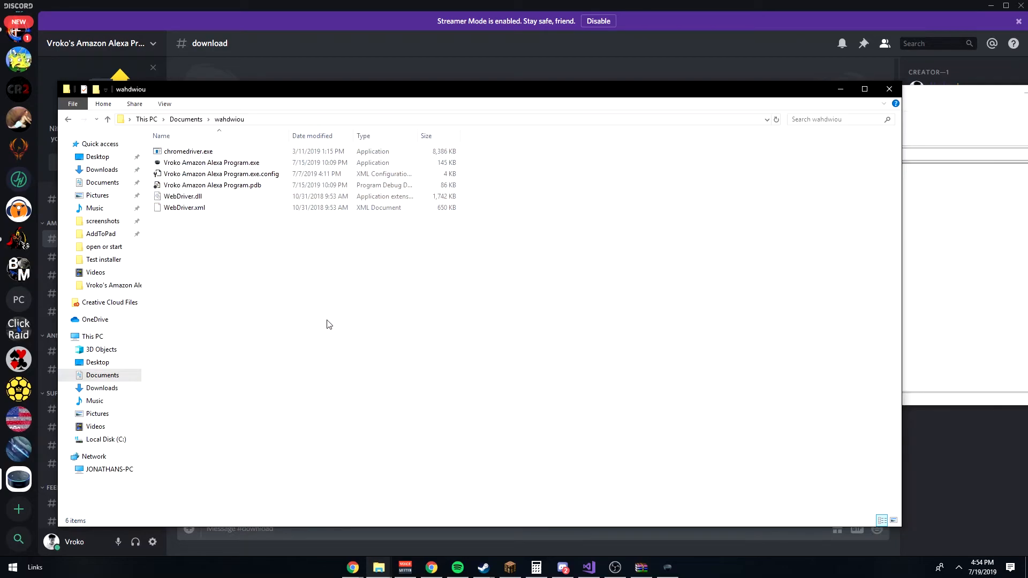
- Create a shortcut to Vroko Amazon Alexa Program.exe in the wahdwiou folder
{"action": "left_click", "coordinate": [301, 163]}
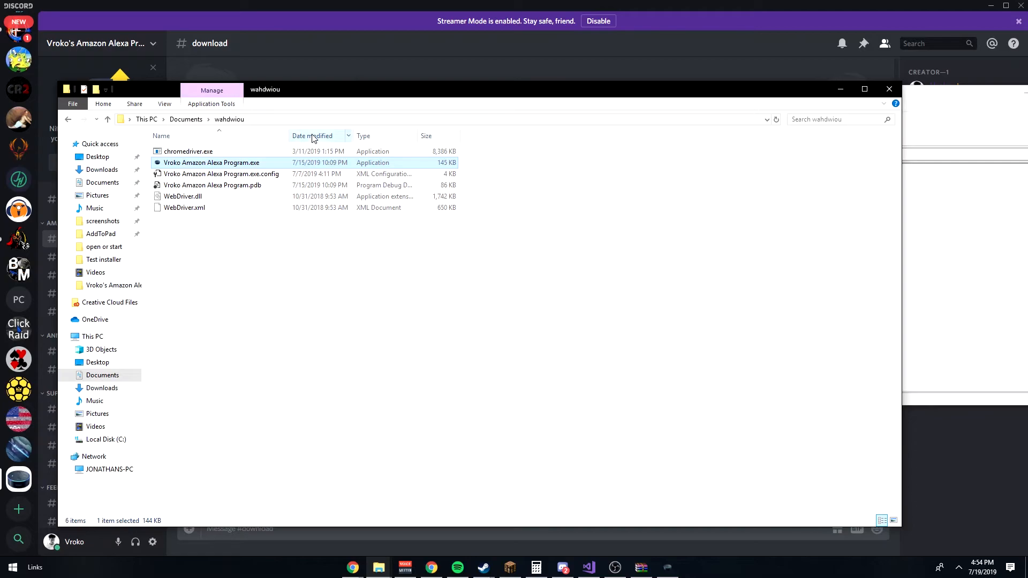
{"action": "right_click", "coordinate": [272, 163]}
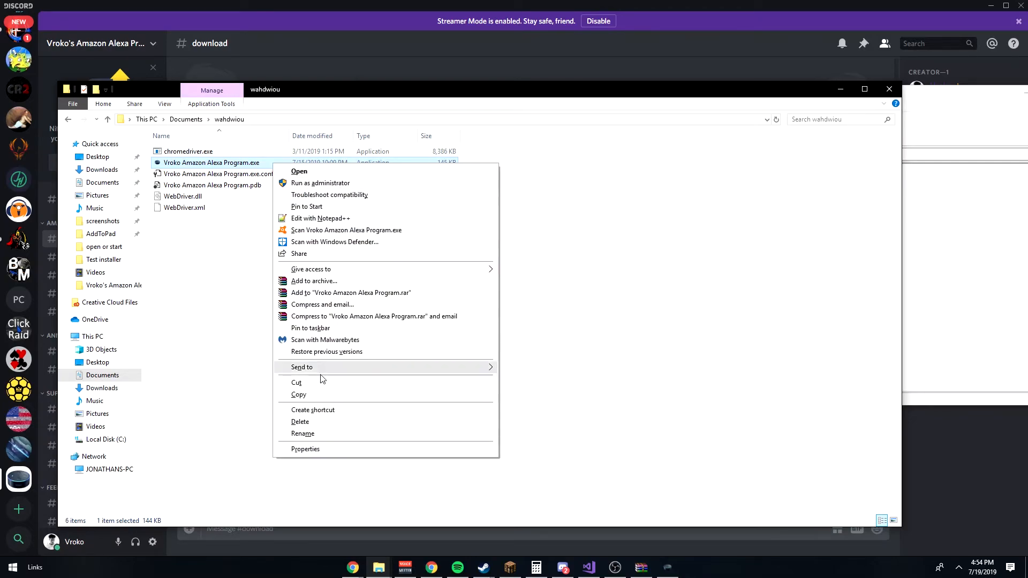
{"action": "left_click", "coordinate": [313, 410]}
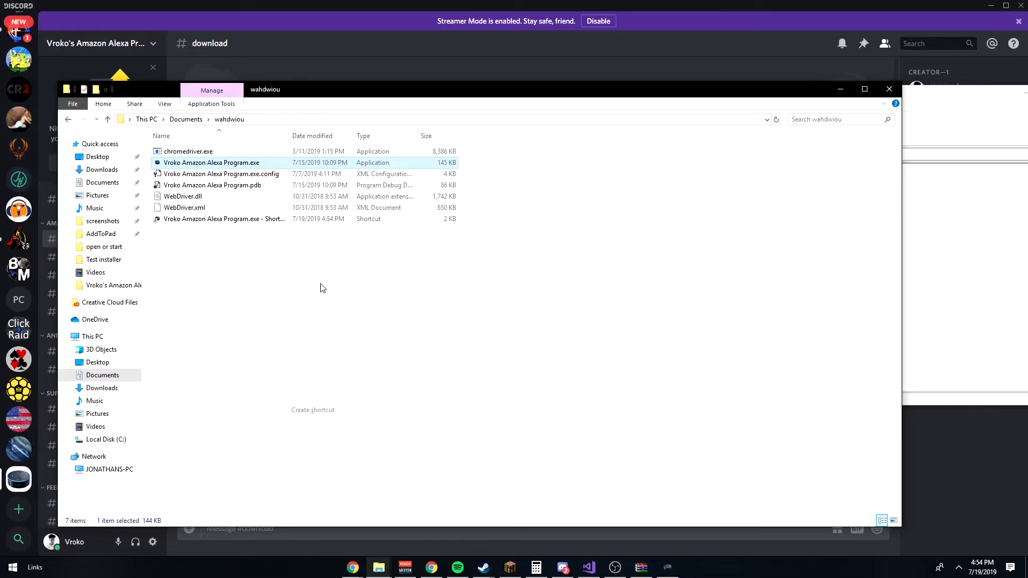
- Paste the Startup folder path as the folder address and compare its user-name part with the Windows account name
{"action": "left_click", "coordinate": [312, 121]}
{"action": "right_click", "coordinate": [314, 121]}
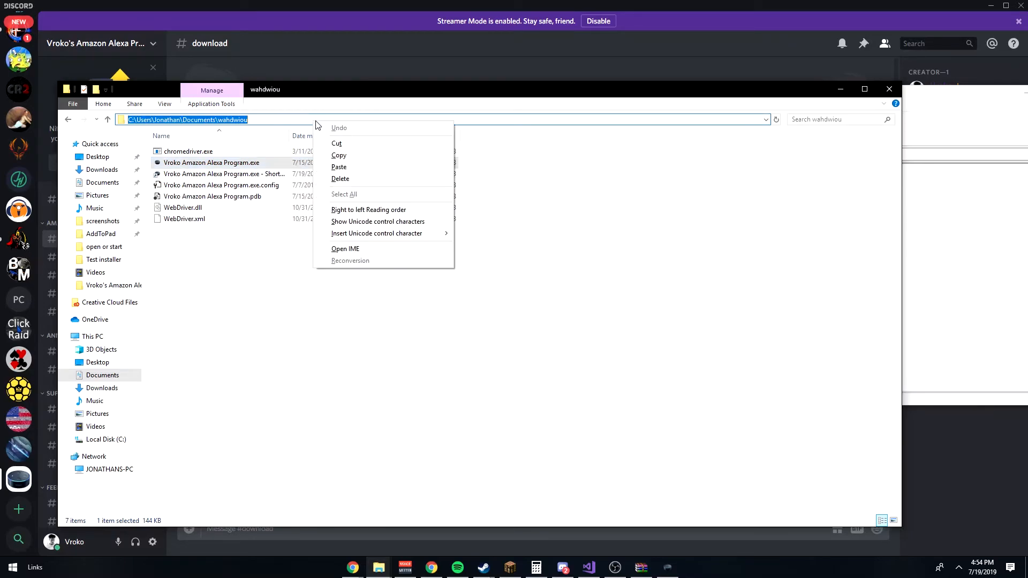
{"action": "left_click", "coordinate": [358, 167]}
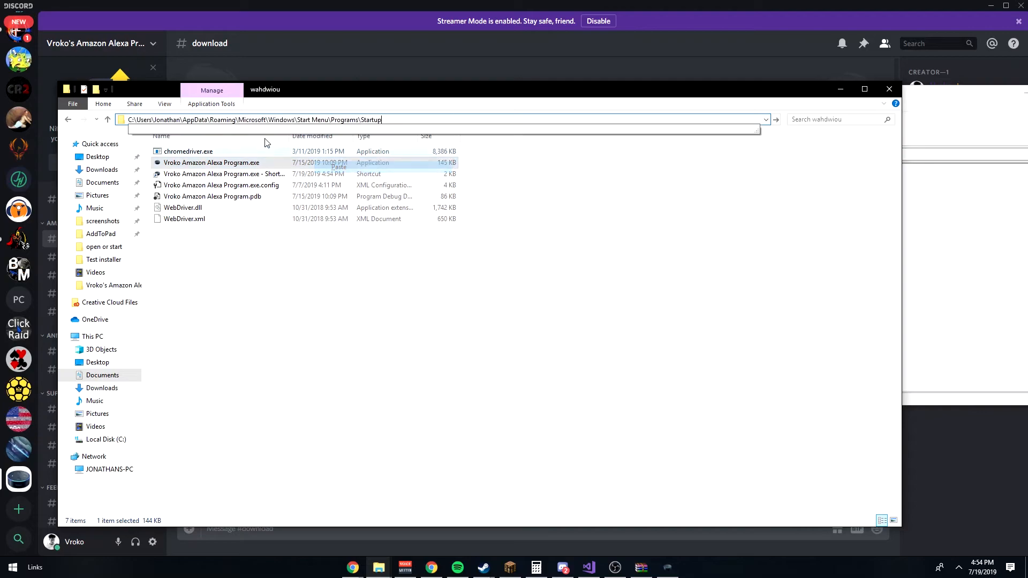
{"action": "left_click_drag", "start_coordinate": [155, 120], "coordinate": [178, 121]}
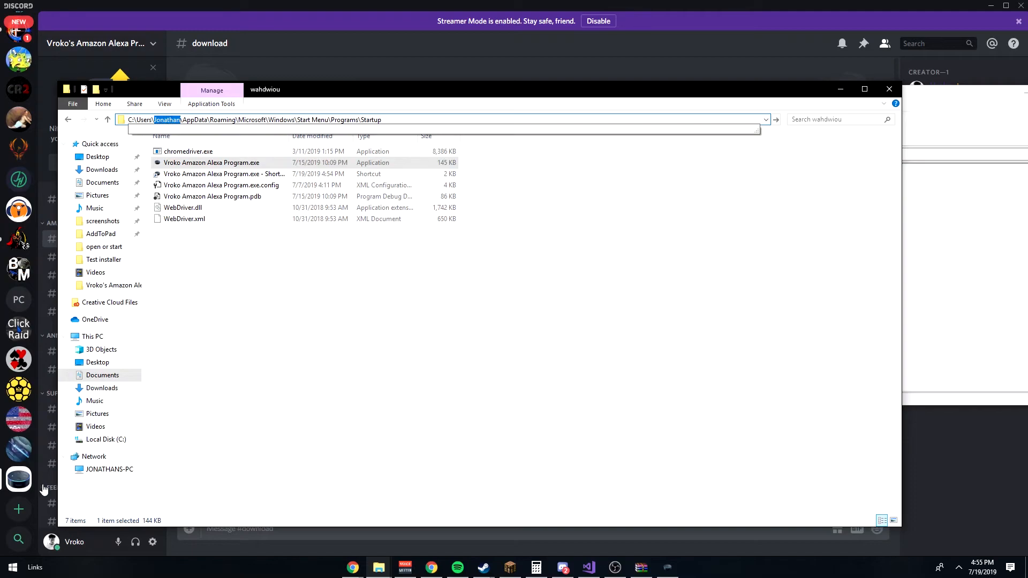
{"action": "left_click", "coordinate": [13, 567]}
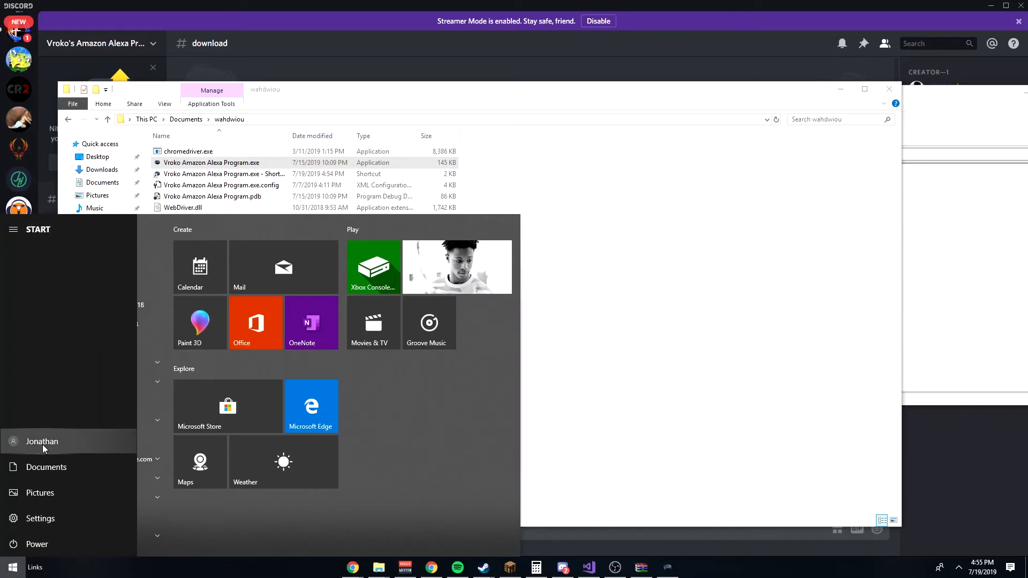
{"action": "left_click", "coordinate": [622, 255]}
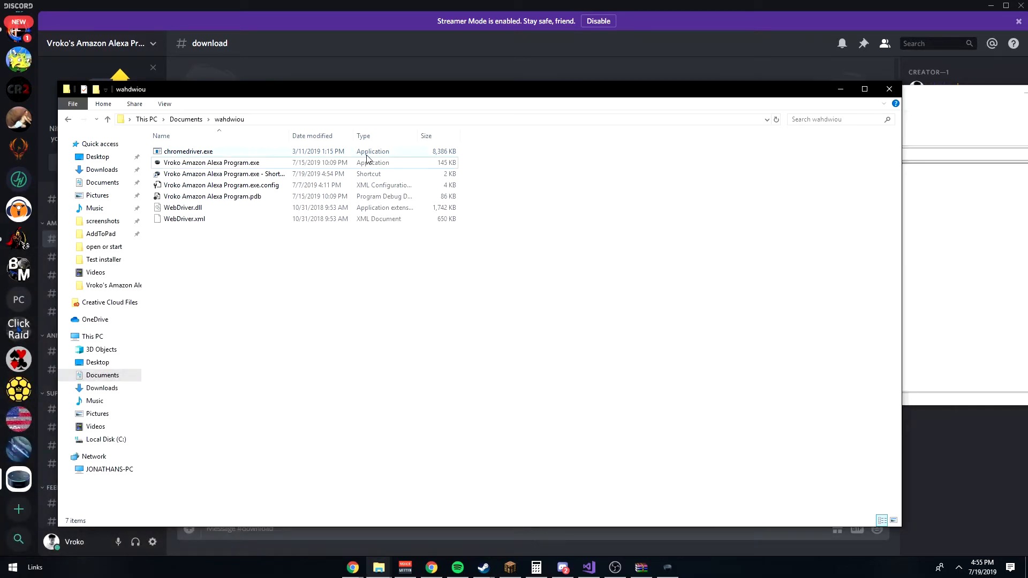
- Go to the account's Start Menu\Programs\Startup folder, check the Alexa program's shortcut there, and return to the Discord download channel
{"action": "left_click", "coordinate": [328, 120]}
{"action": "right_click", "coordinate": [328, 121]}
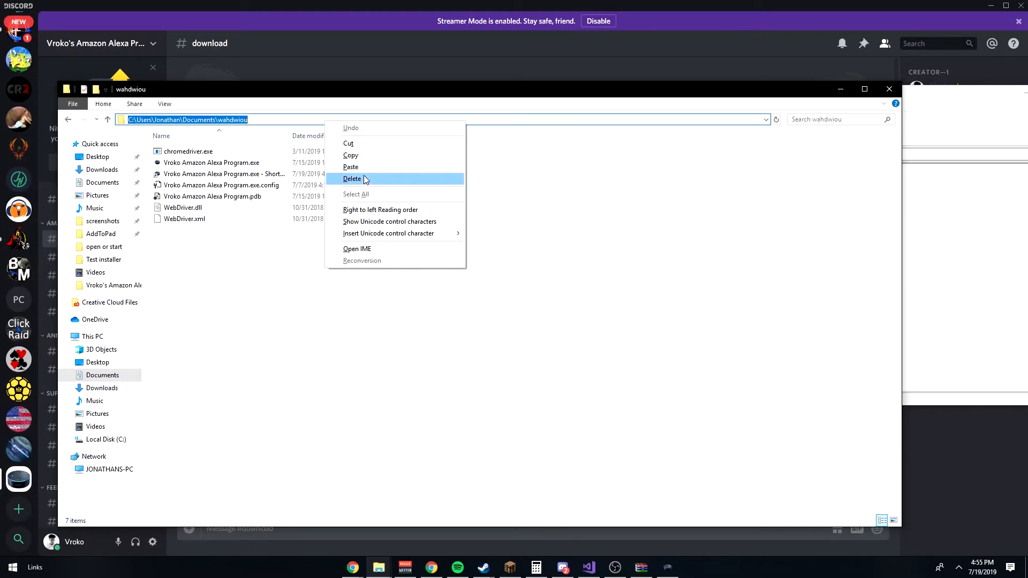
{"action": "left_click", "coordinate": [364, 169]}
{"action": "key", "text": "Return"}
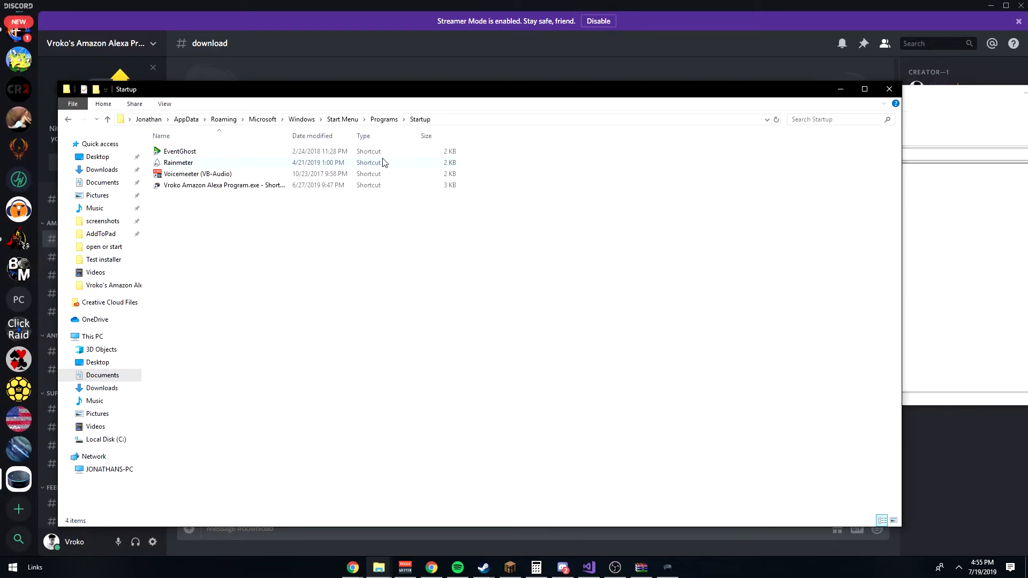
{"action": "left_click_drag", "start_coordinate": [255, 210], "coordinate": [264, 206]}
{"action": "left_click", "coordinate": [271, 187]}
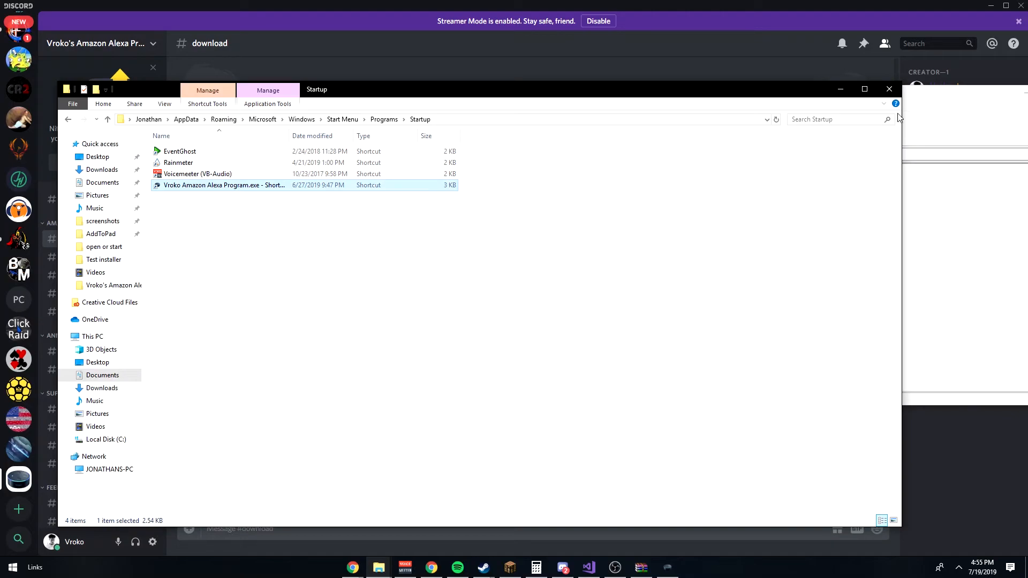
{"action": "left_click", "coordinate": [889, 90]}
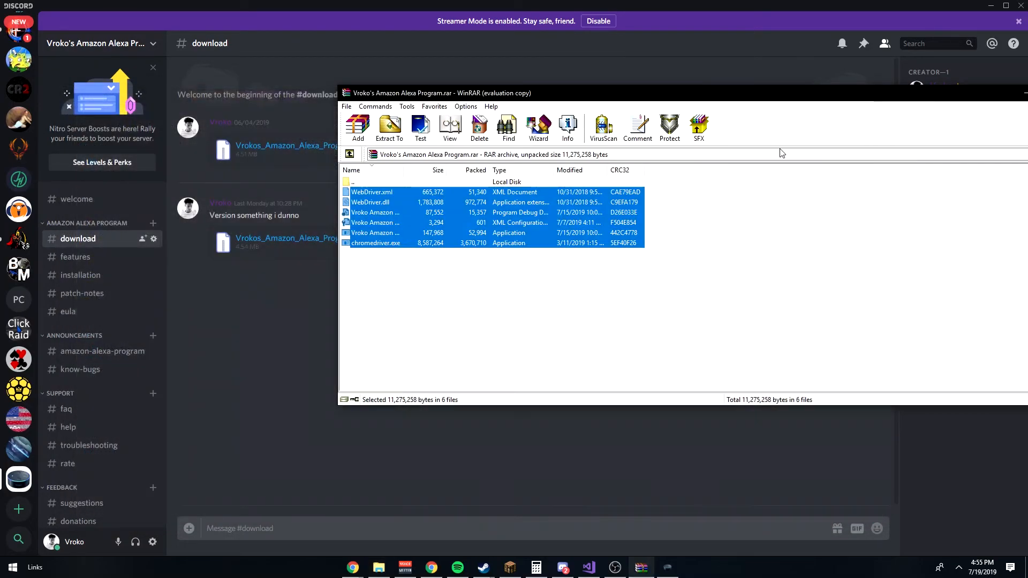
{"action": "left_click", "coordinate": [324, 250]}
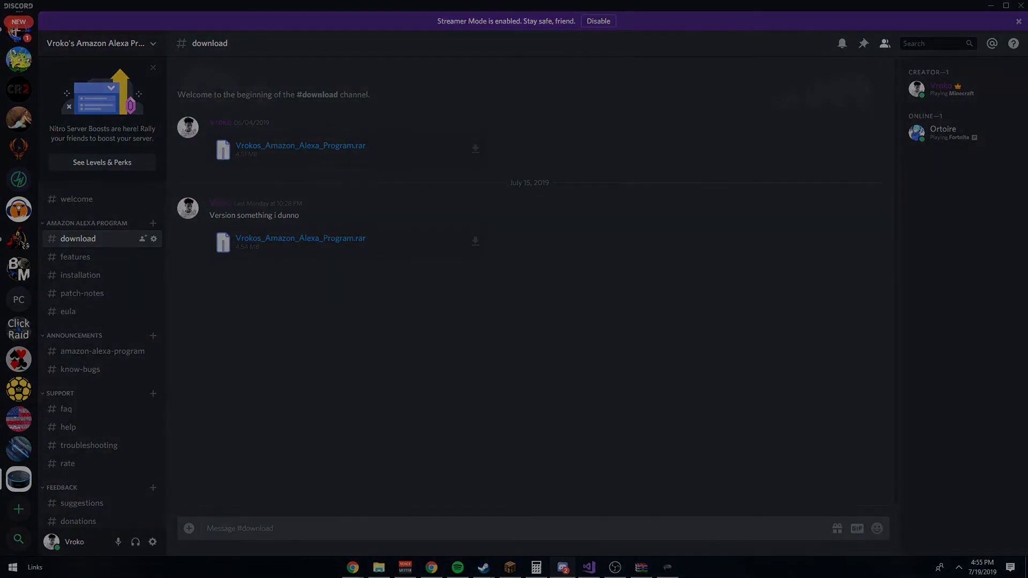
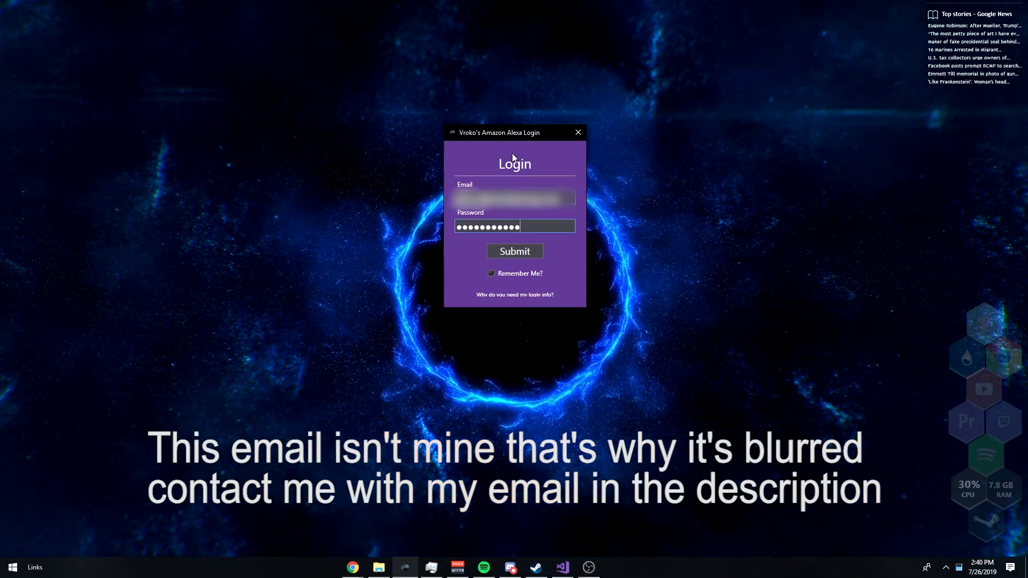
{"action": "left_click", "coordinate": [561, 226]}
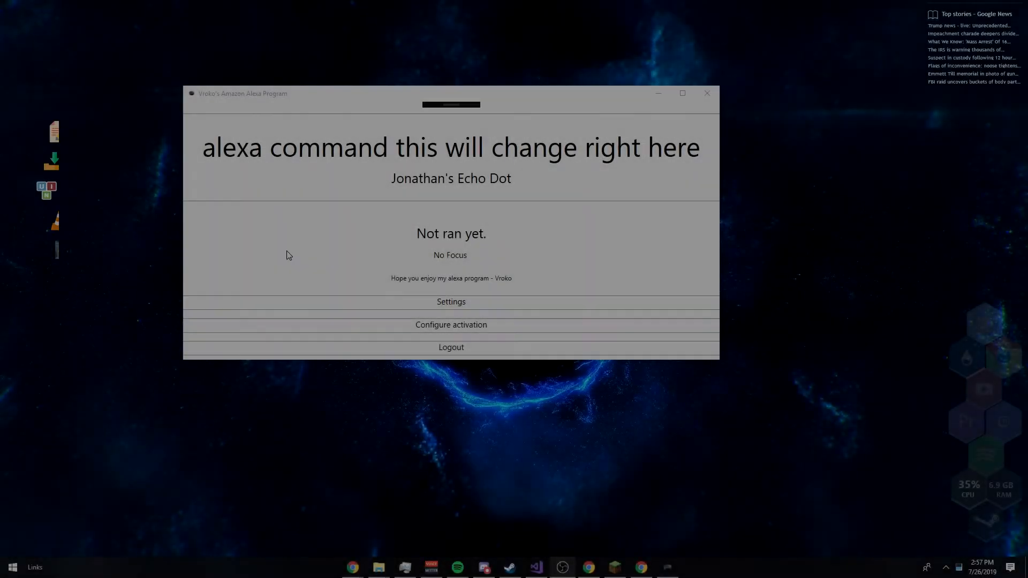
- Open the Alexa program's settings, examine the description of Peak Alexa, and move the settings over the main window
{"action": "left_click", "coordinate": [467, 96]}
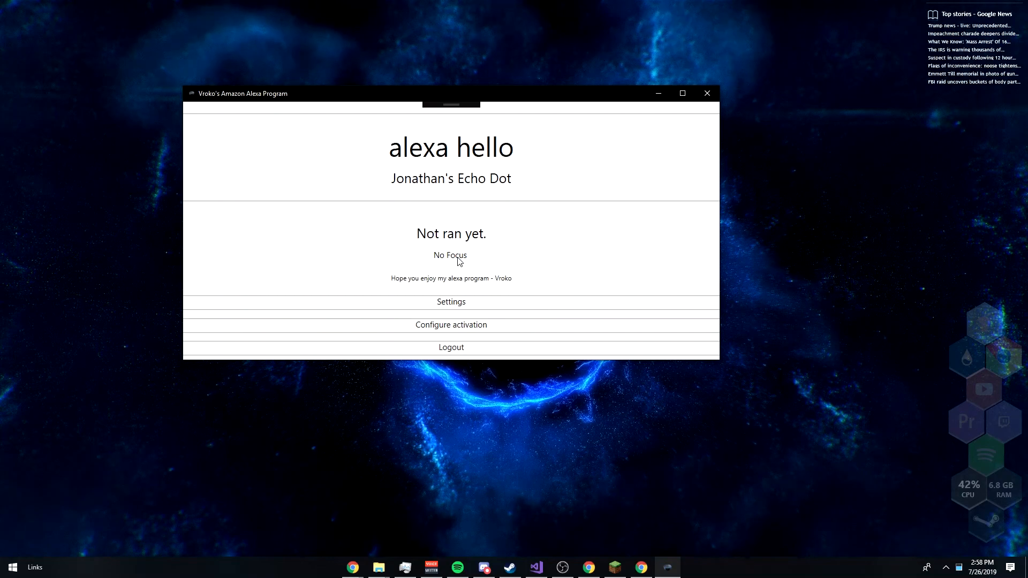
{"action": "left_click", "coordinate": [452, 302]}
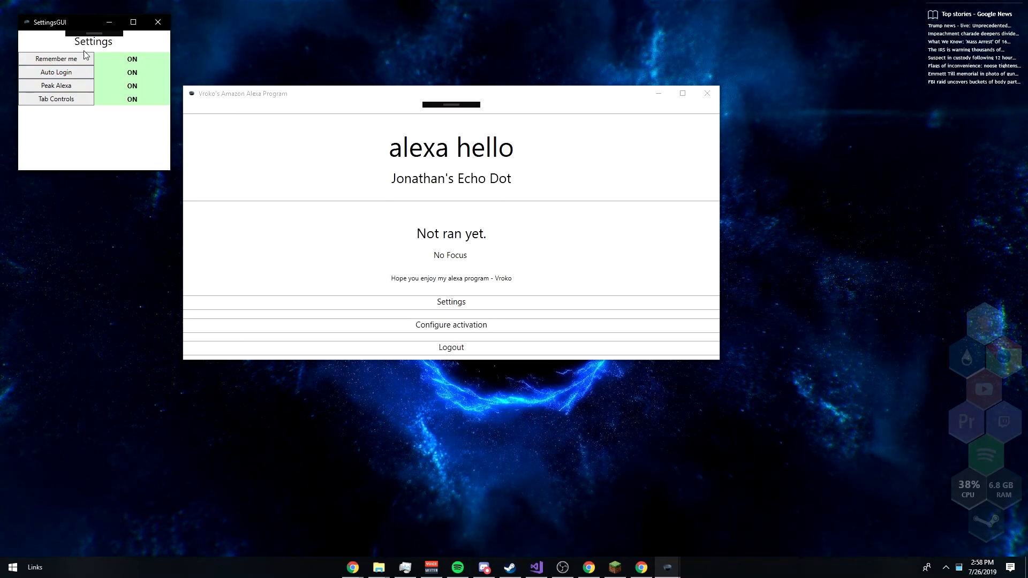
{"action": "mouse_move", "coordinate": [69, 92]}
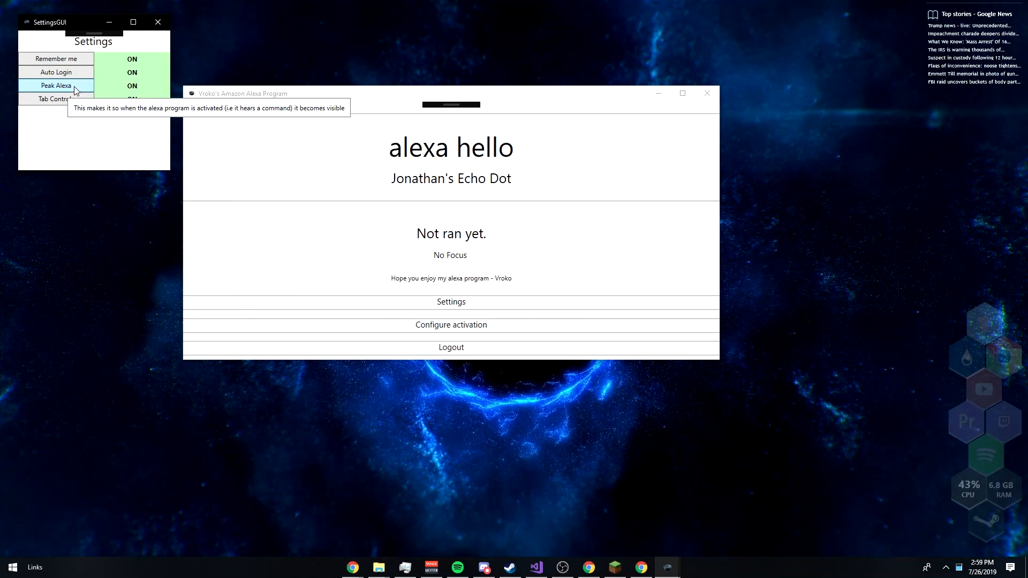
{"action": "left_click_drag", "start_coordinate": [85, 26], "coordinate": [290, 132]}
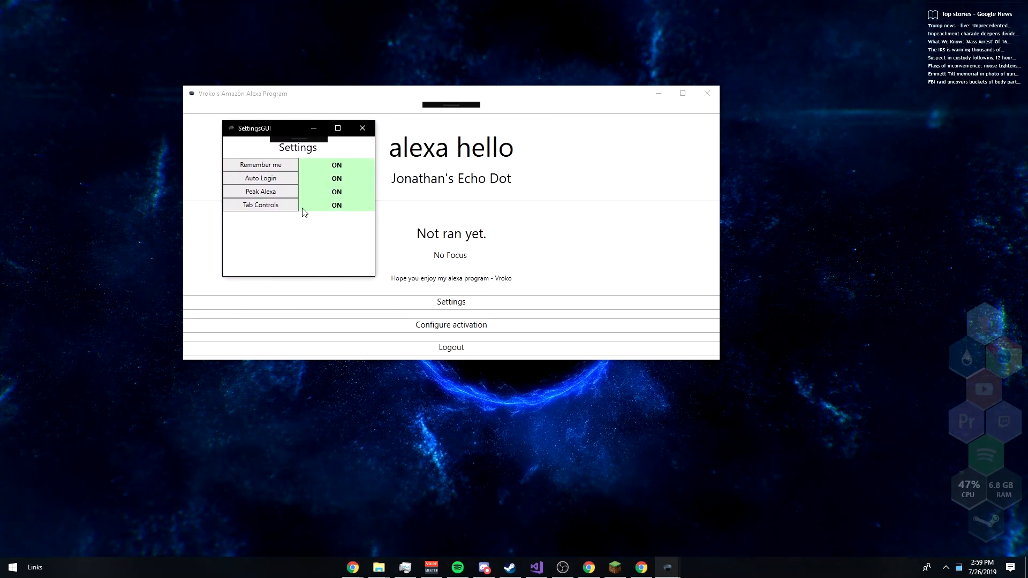
- Place the settings beside the main window, switch Tab Controls off and back on, and close the settings
{"action": "left_click", "coordinate": [546, 176]}
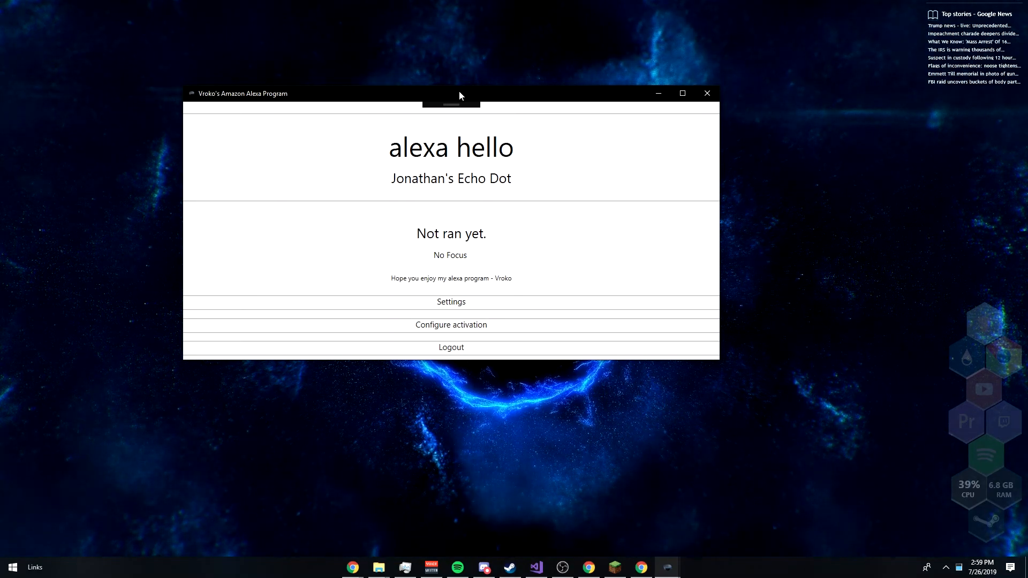
{"action": "left_click_drag", "start_coordinate": [458, 91], "coordinate": [635, 94]}
{"action": "left_click_drag", "start_coordinate": [277, 129], "coordinate": [168, 78]}
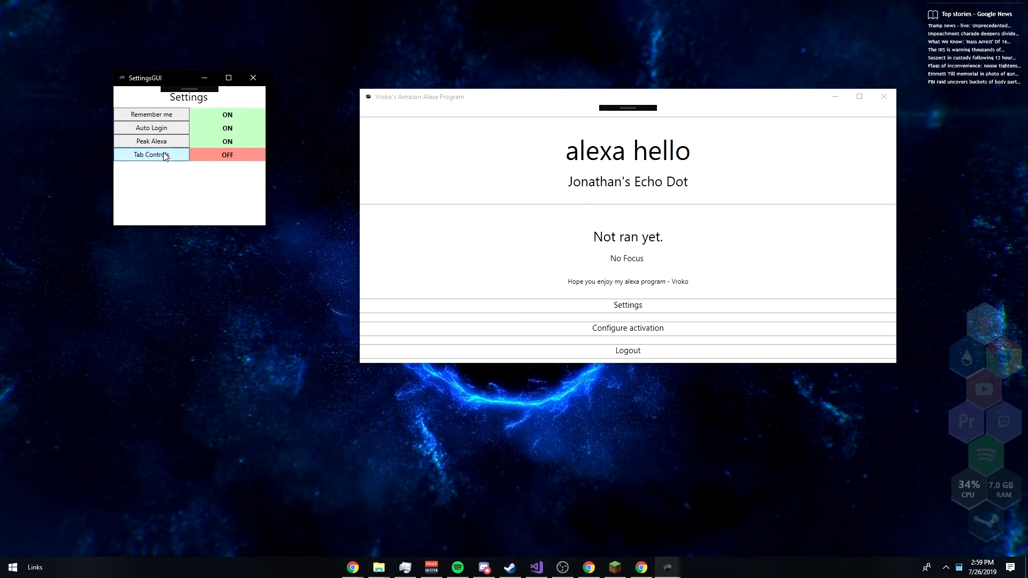
{"action": "left_click", "coordinate": [161, 156]}
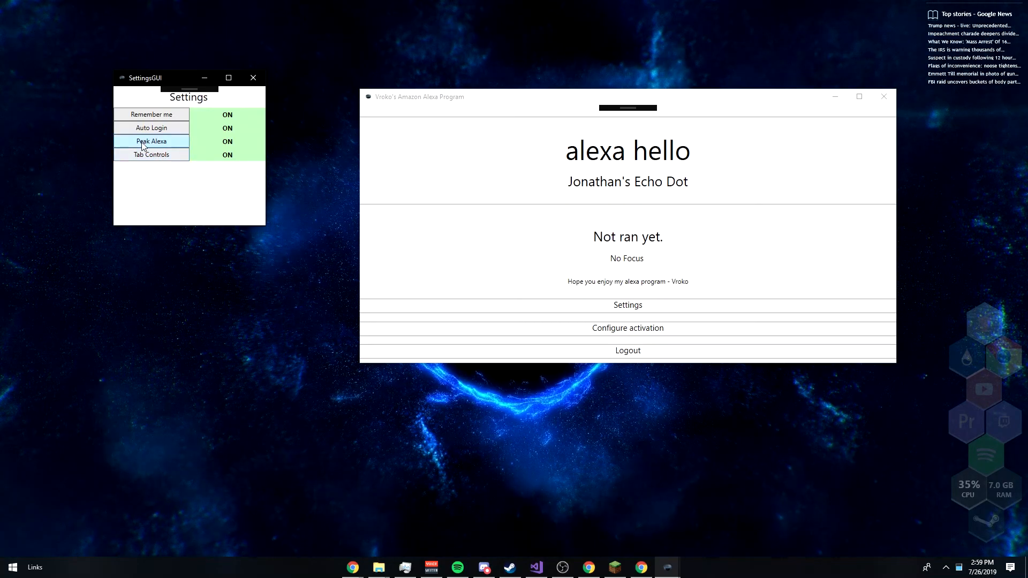
{"action": "left_click", "coordinate": [253, 77]}
- Open the activation configuration, enlarge its window, and display the information on activation words, folders and rules
{"action": "left_click_drag", "start_coordinate": [516, 101], "coordinate": [329, 78]}
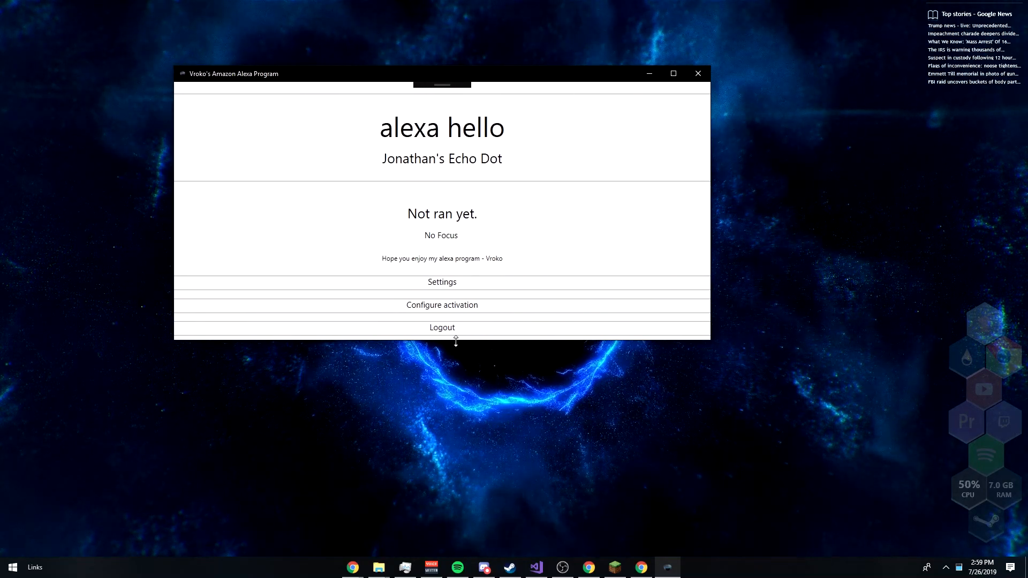
{"action": "left_click", "coordinate": [449, 310]}
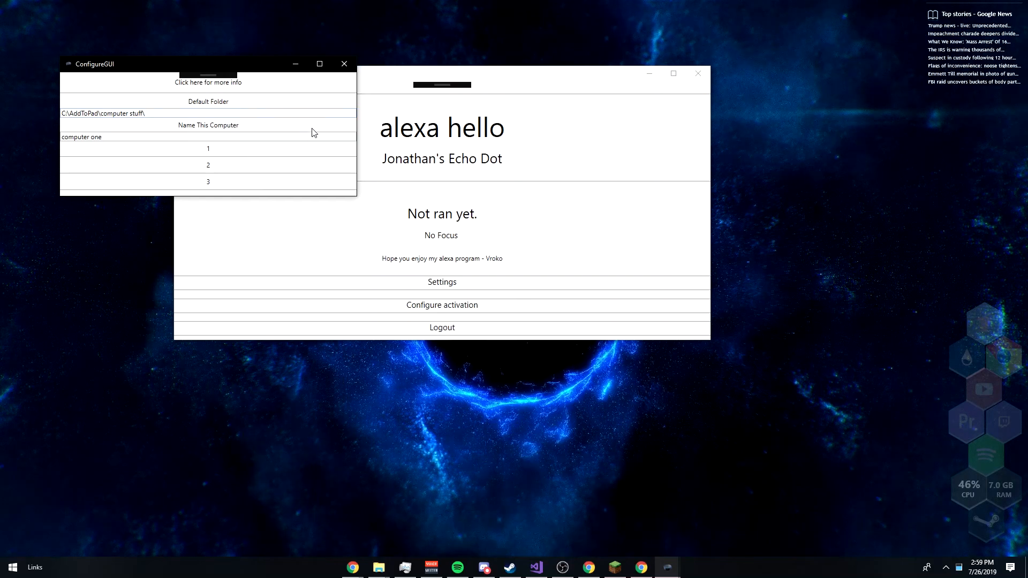
{"action": "left_click_drag", "start_coordinate": [328, 197], "coordinate": [322, 306]}
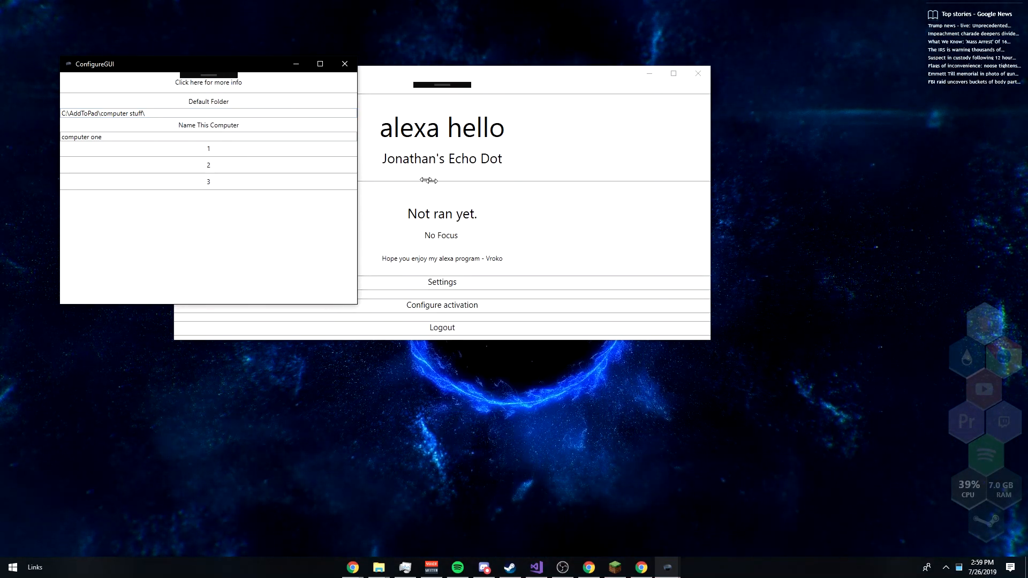
{"action": "left_click_drag", "start_coordinate": [426, 178], "coordinate": [437, 183]}
{"action": "left_click", "coordinate": [278, 86]}
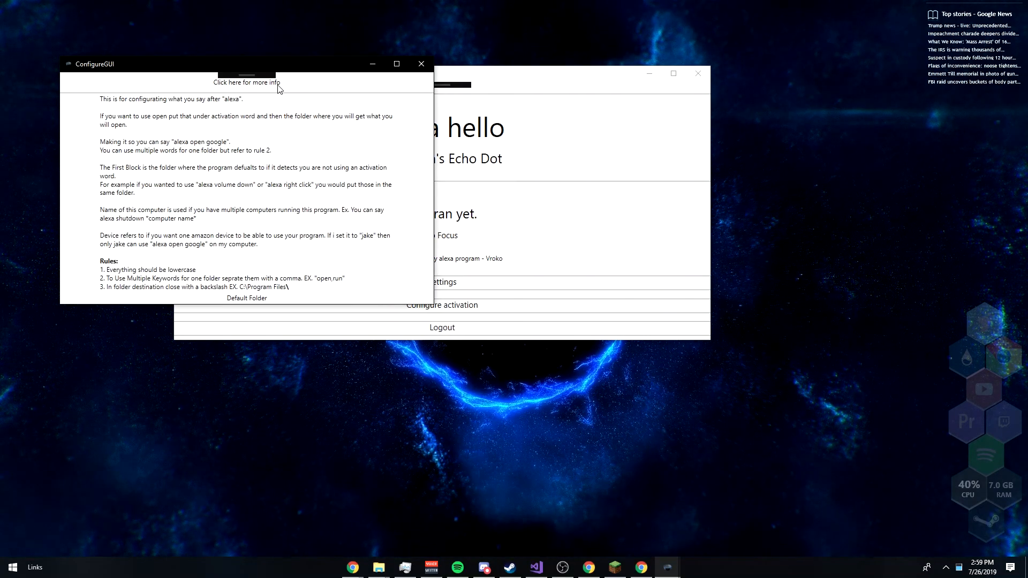
- Hide the configuration's extra information, lengthen its window, and expand entry 1 to show its keywords, folder and device fields
{"action": "left_click", "coordinate": [278, 85]}
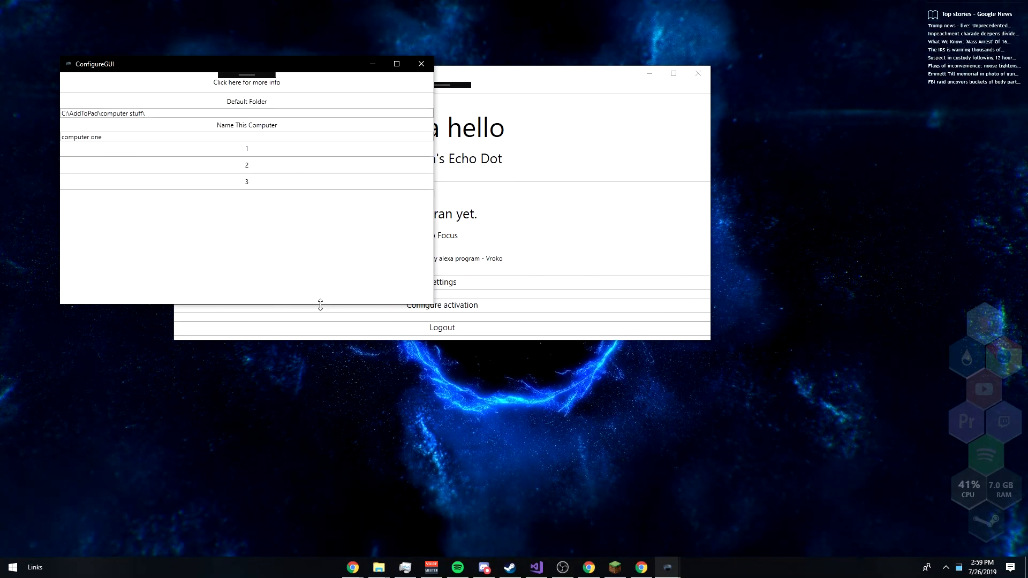
{"action": "left_click_drag", "start_coordinate": [318, 306], "coordinate": [318, 364]}
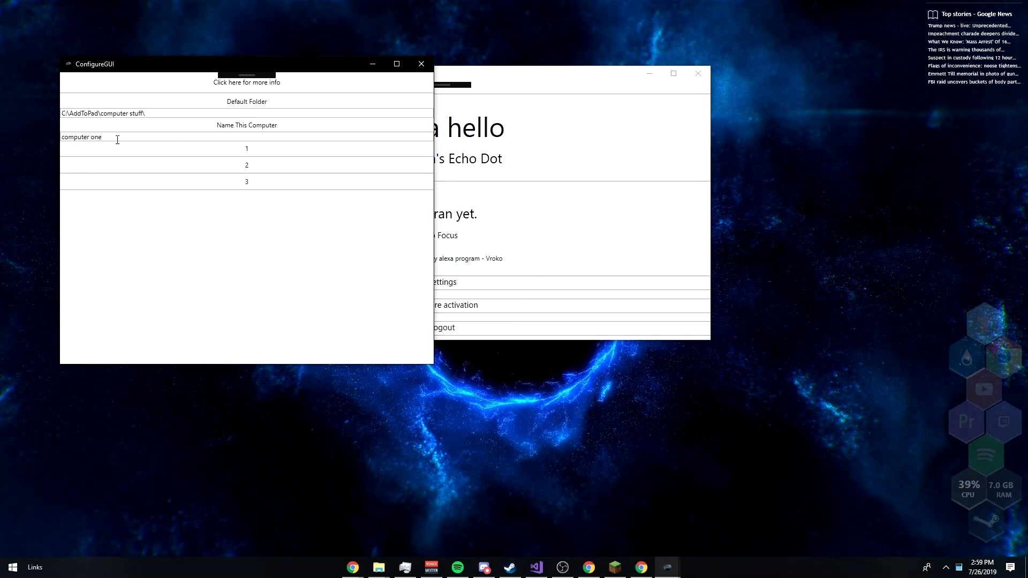
{"action": "key", "text": "alt+Tab"}
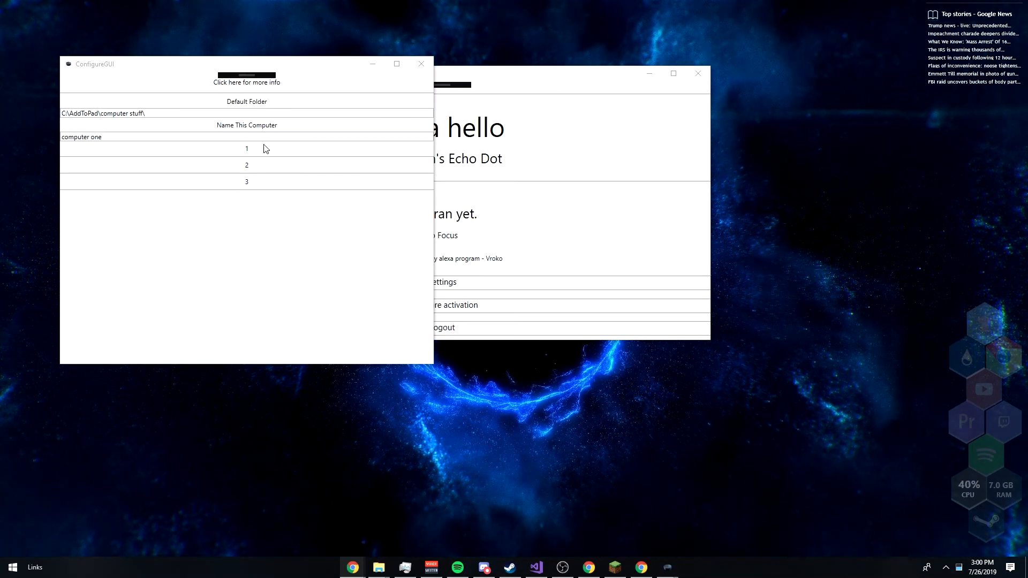
{"action": "left_click", "coordinate": [247, 152]}
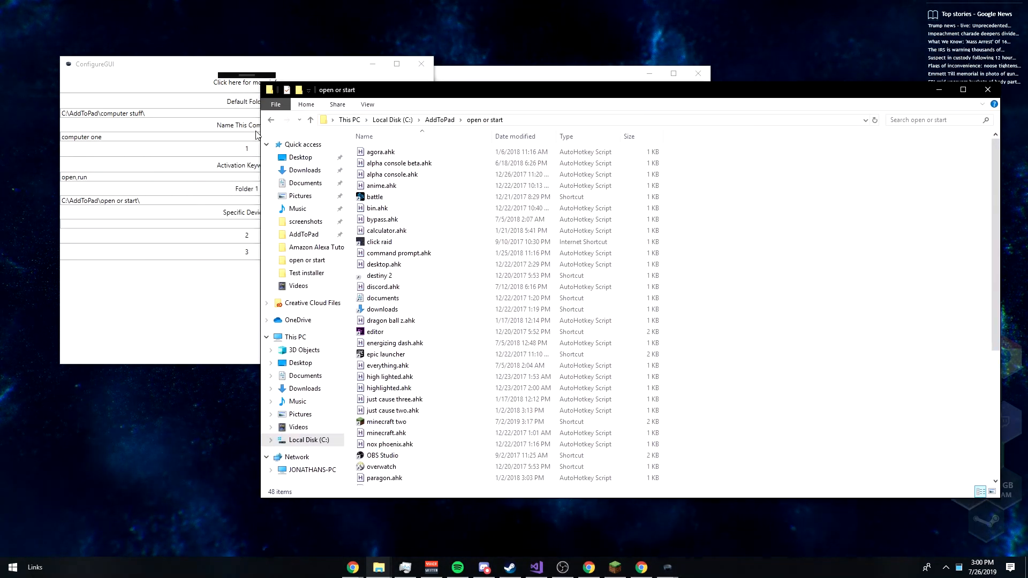
- Compare entry 1's folder path C:\AddToPad\open or start\ with that folder's scripts and shortcuts in File Explorer
{"action": "left_click", "coordinate": [293, 65]}
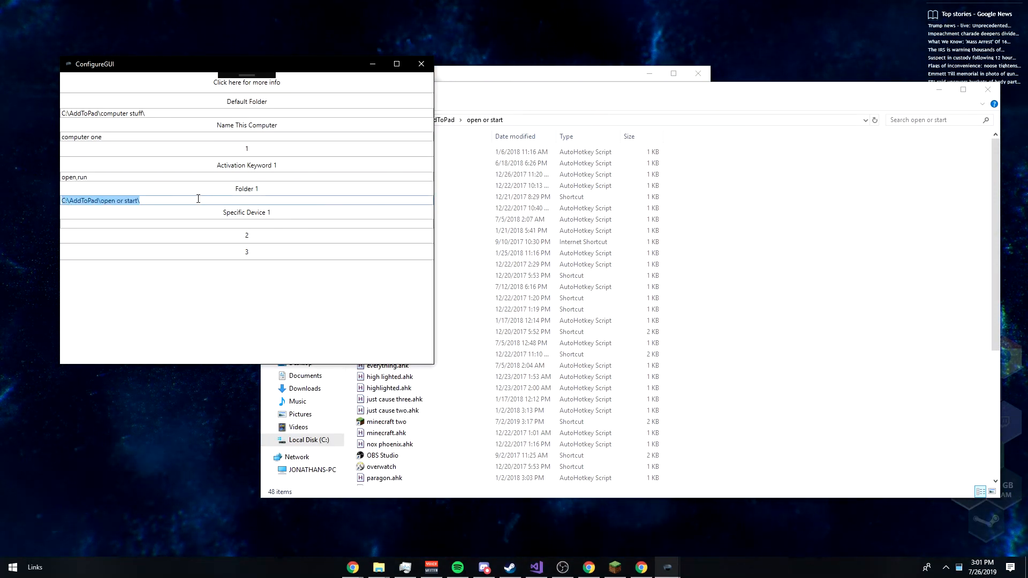
{"action": "left_click_drag", "start_coordinate": [67, 196], "coordinate": [53, 200]}
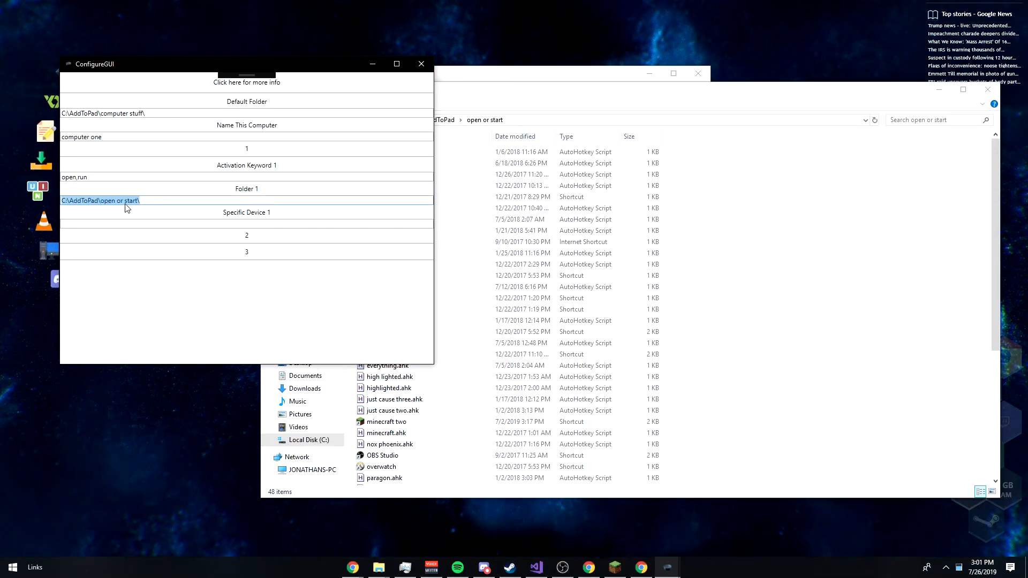
{"action": "left_click", "coordinate": [177, 200]}
{"action": "left_click", "coordinate": [739, 229]}
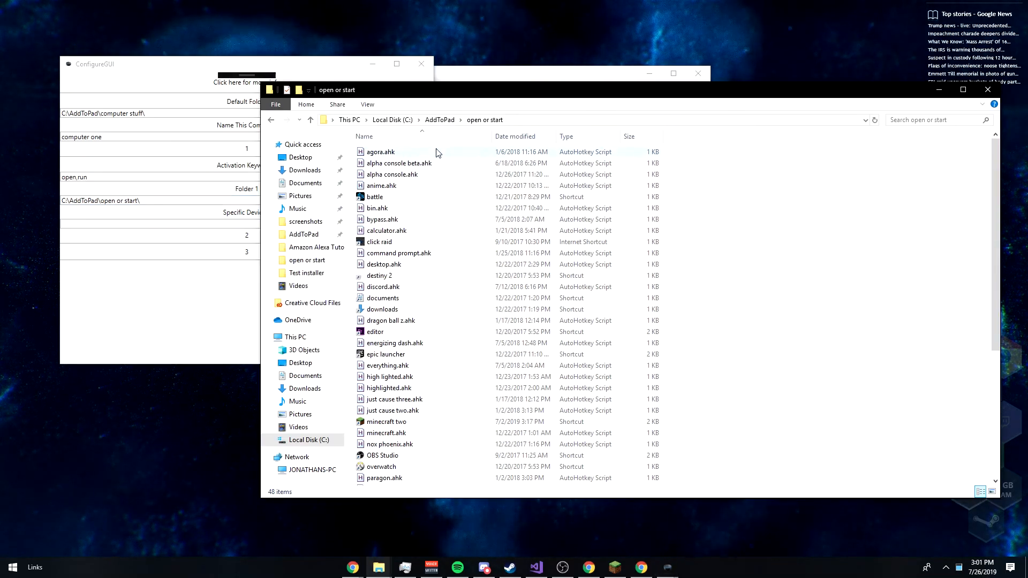
{"action": "scroll", "coordinate": [423, 341], "scroll_direction": "down", "scroll_amount": 4}
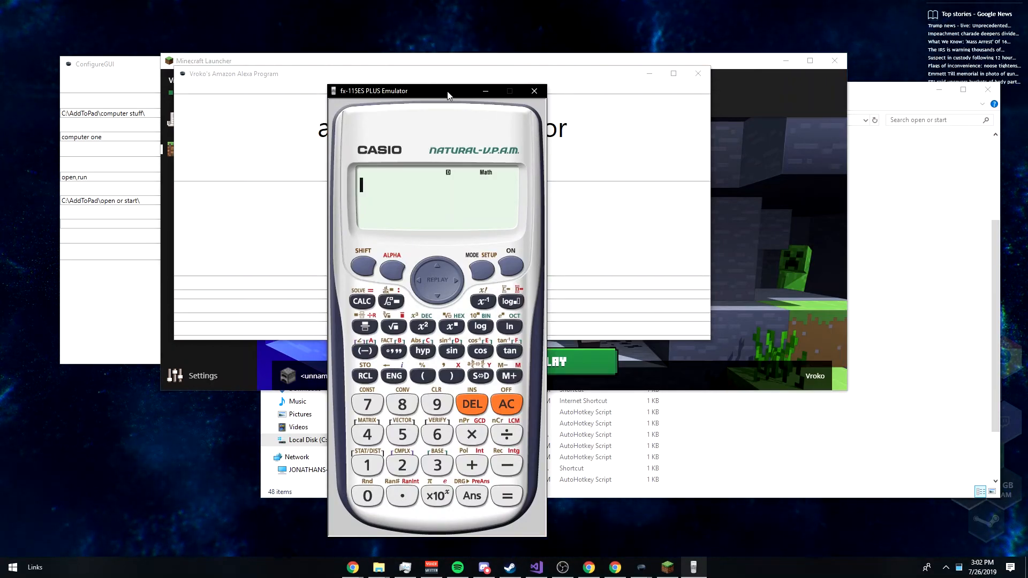
- Close the calculator emulator and the Minecraft Launcher, and return to the activation configuration
{"action": "left_click", "coordinate": [533, 92]}
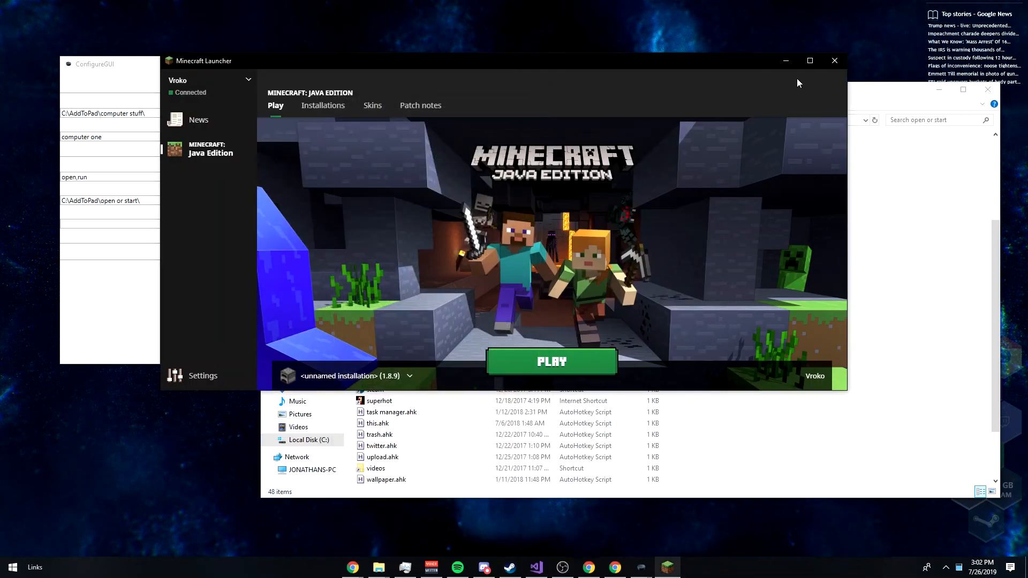
{"action": "left_click", "coordinate": [834, 62]}
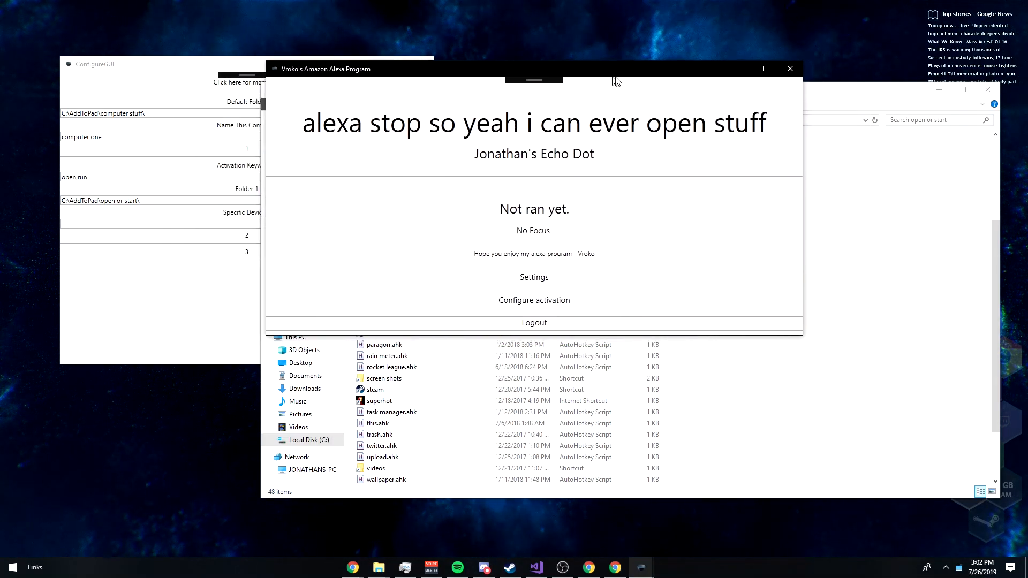
{"action": "left_click", "coordinate": [198, 341]}
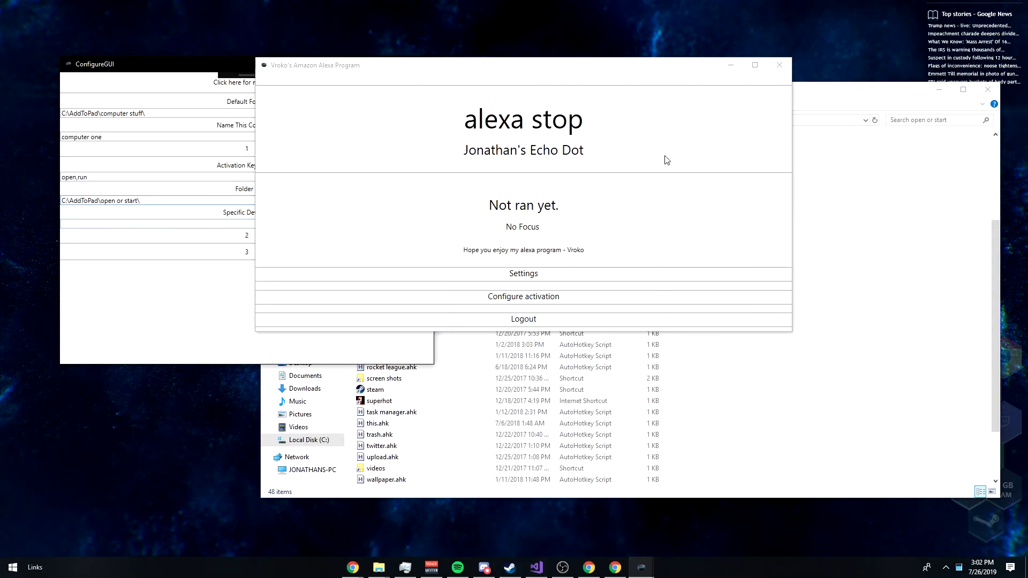
- Examine entry 1's keyword and Specific Device fields against the Echo Dot device name shown in the Alexa program's main window
{"action": "left_click", "coordinate": [860, 194]}
{"action": "left_click", "coordinate": [238, 259]}
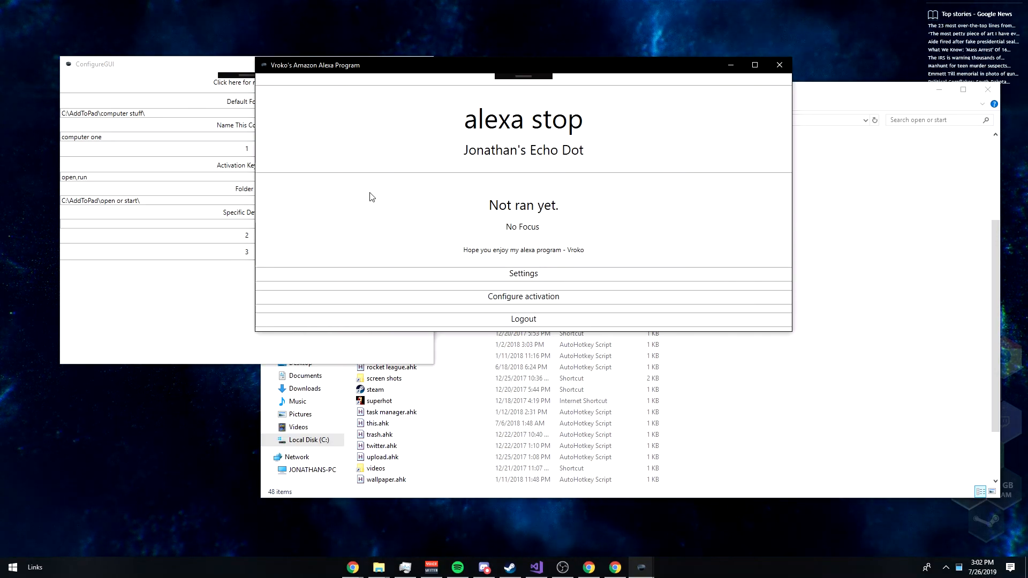
{"action": "left_click", "coordinate": [192, 304]}
{"action": "left_click", "coordinate": [253, 223]}
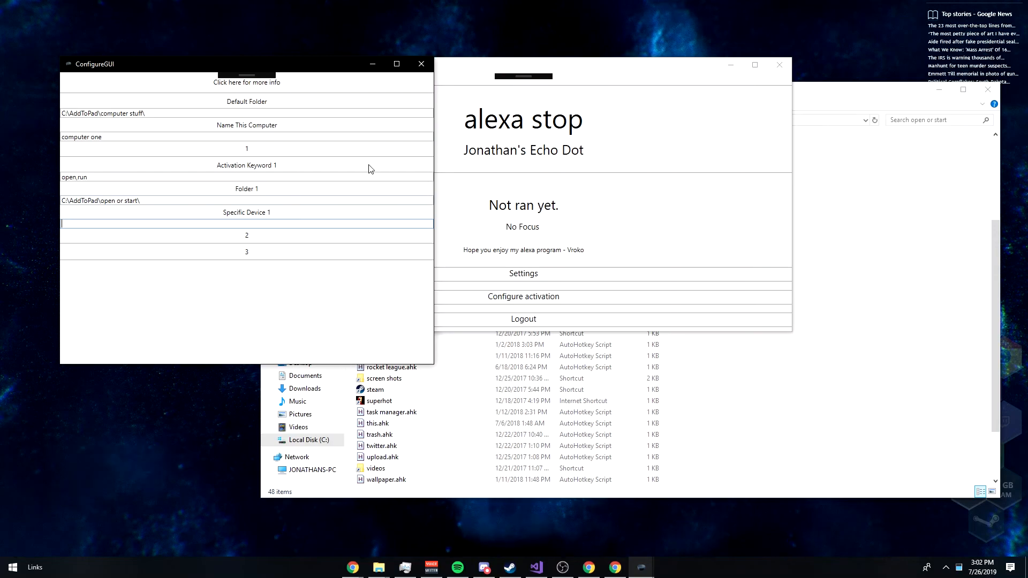
{"action": "left_click", "coordinate": [477, 194]}
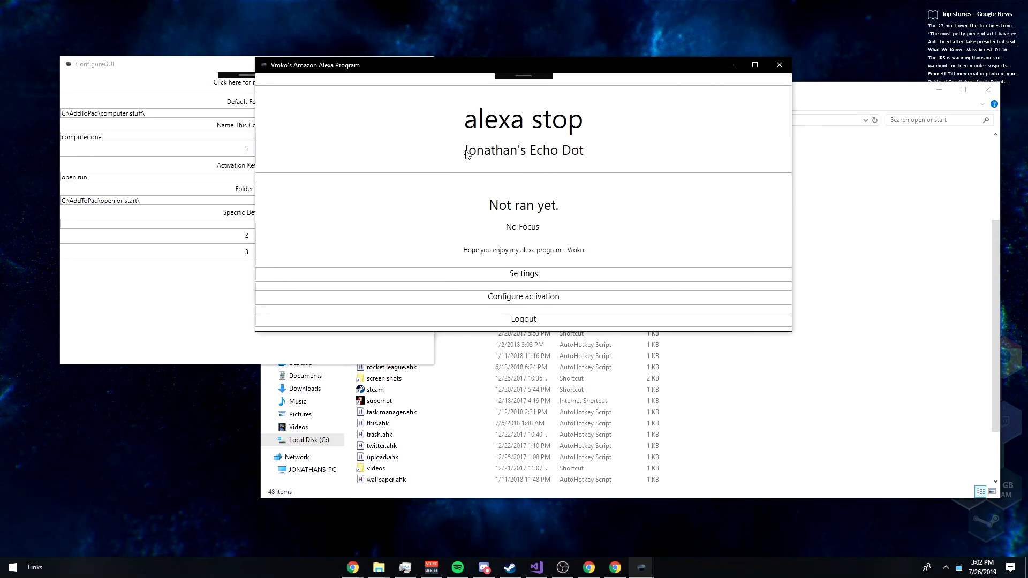
{"action": "left_click", "coordinate": [196, 189]}
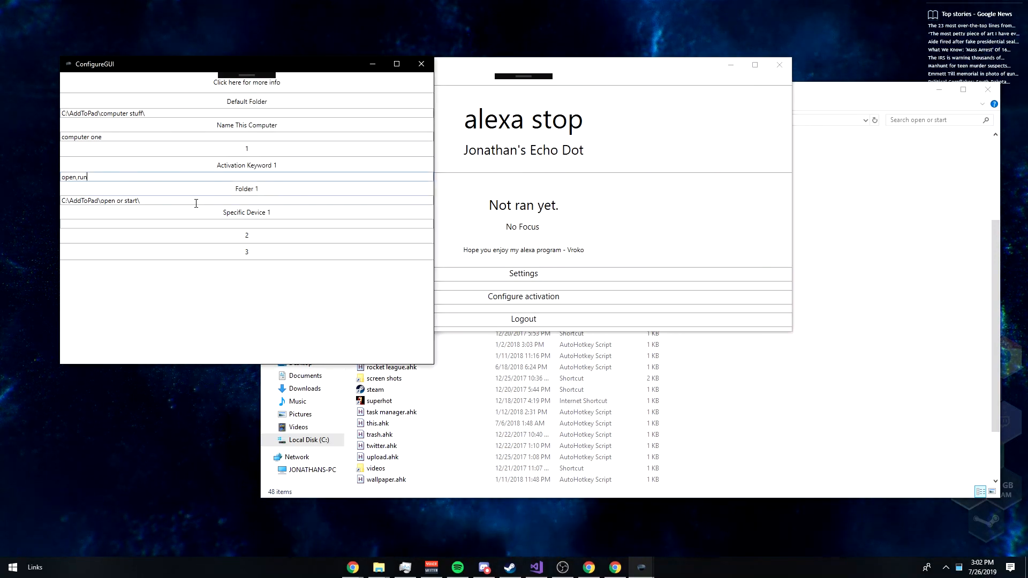
{"action": "left_click", "coordinate": [517, 141]}
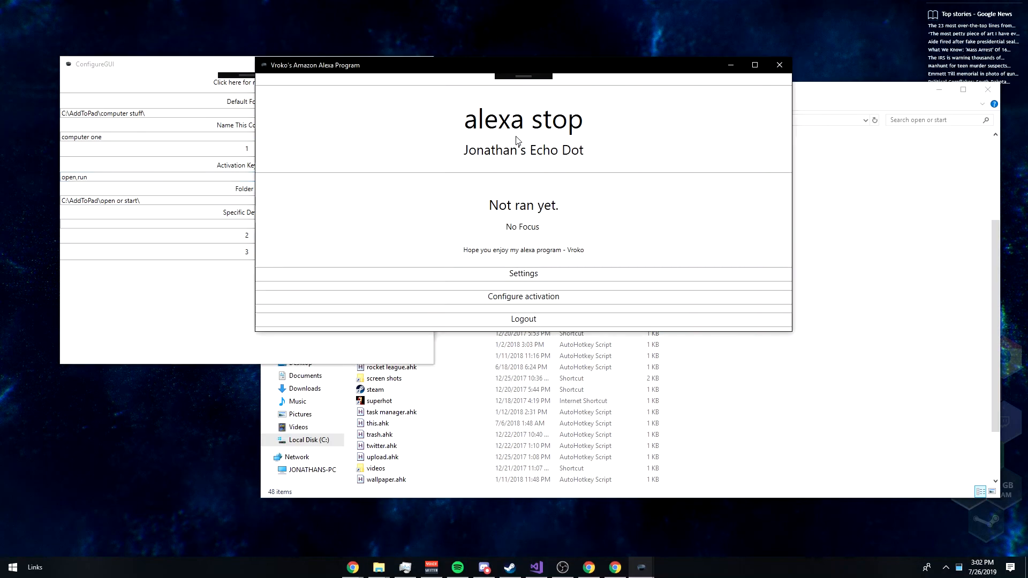
{"action": "left_click", "coordinate": [158, 179]}
{"action": "left_click", "coordinate": [559, 154]}
- Enter the Echo Dot's full device name as Specific Device 1, and clear that field again
{"action": "left_click", "coordinate": [217, 224]}
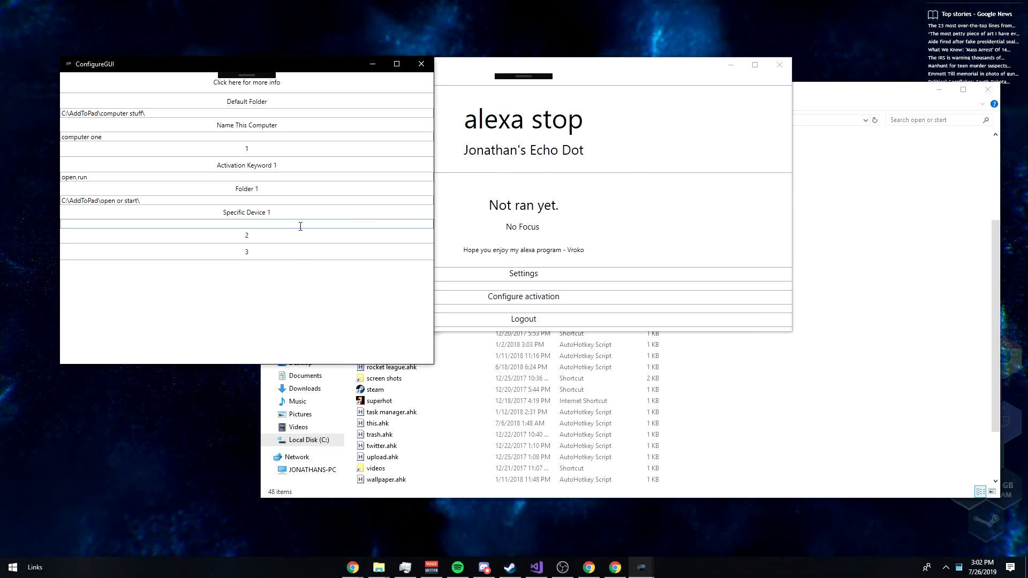
{"action": "type", "text": "JOn"}
{"action": "key", "text": "BackSpace"}
{"action": "key", "text": "BackSpace"}
{"action": "type", "text": "o"}
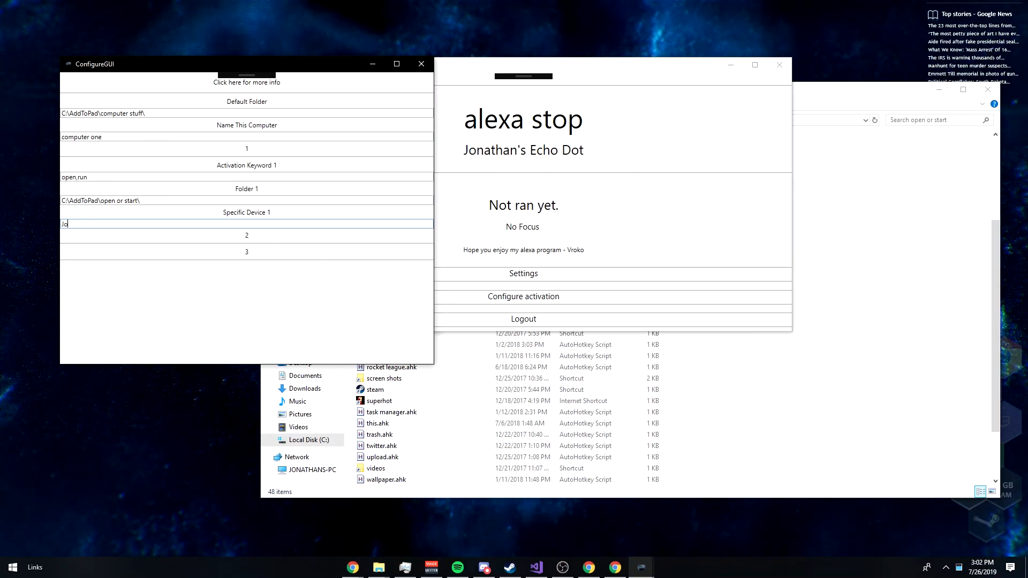
{"action": "type", "text": "nathan's "}
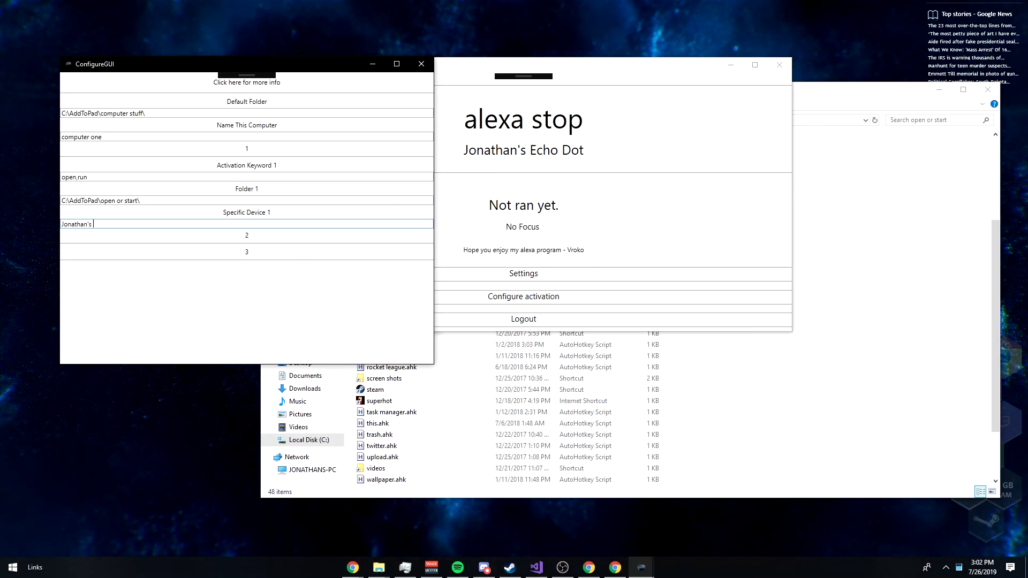
{"action": "type", "text": "Echo Dot"}
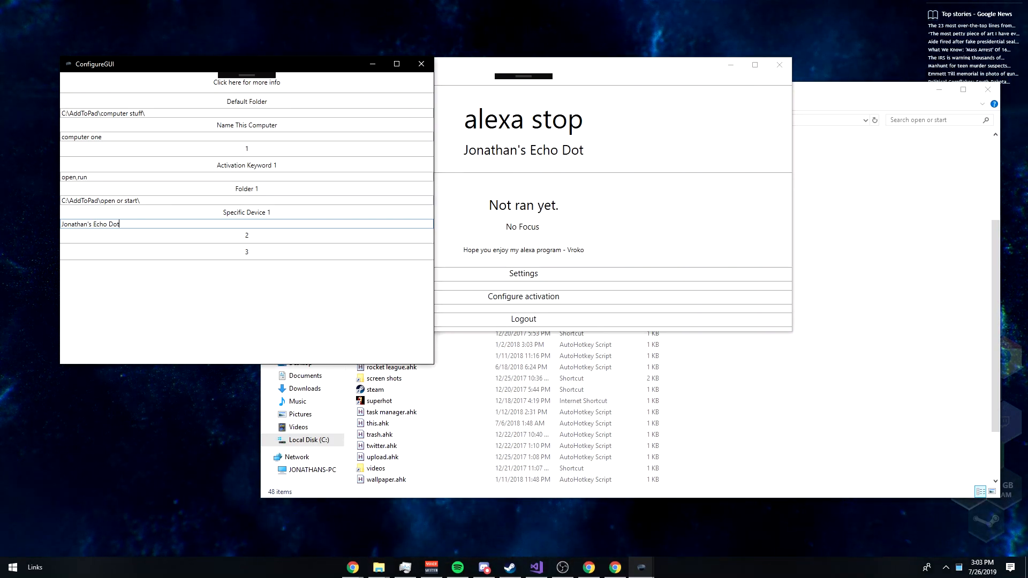
{"action": "key", "text": "BackSpace"}
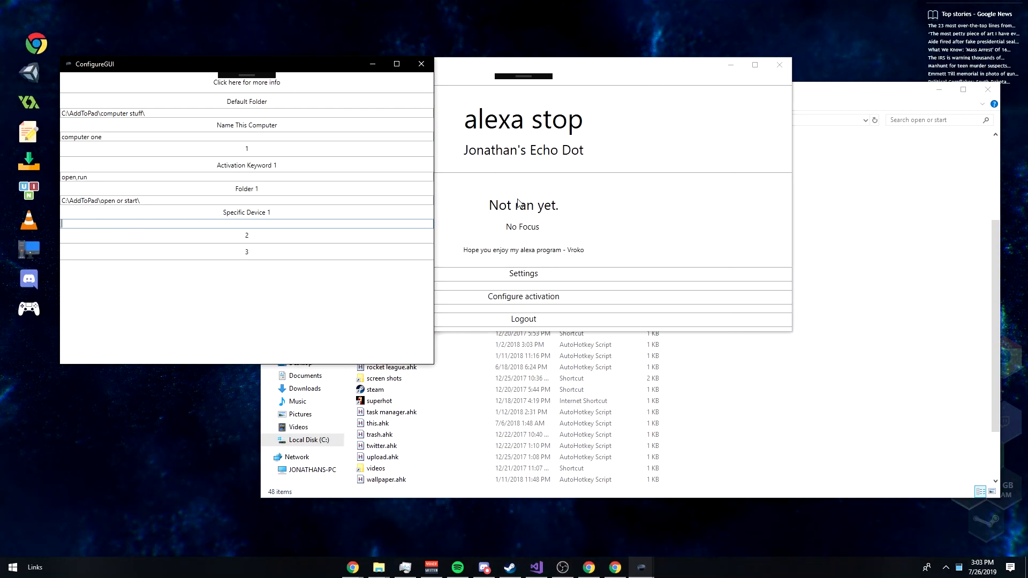
- Expand and collapse entry 2, collapse entry 1, and close the activation configuration, moving the Alexa program's main window into its place
{"action": "left_click", "coordinate": [247, 237]}
{"action": "left_click", "coordinate": [246, 236]}
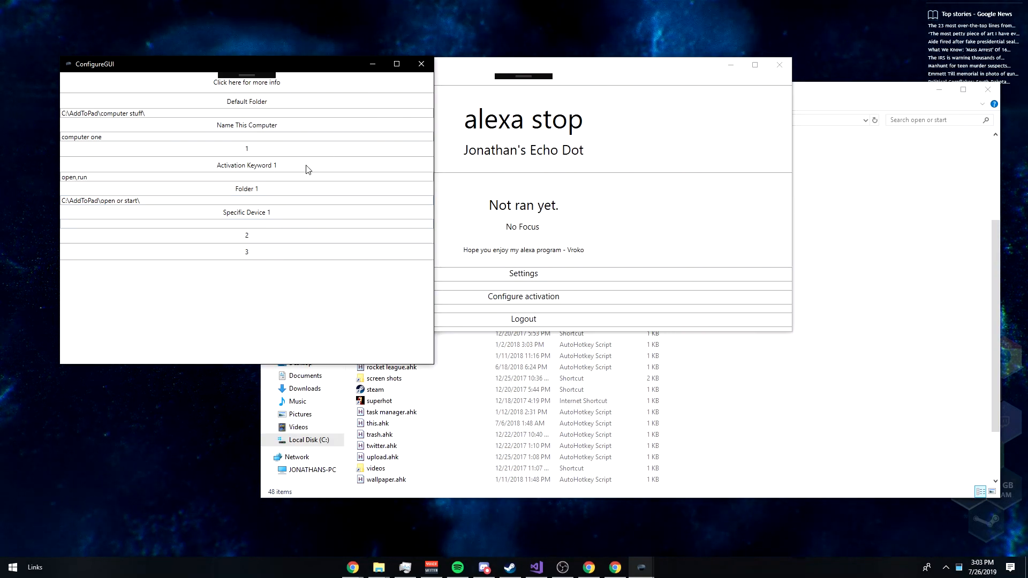
{"action": "left_click", "coordinate": [247, 150]}
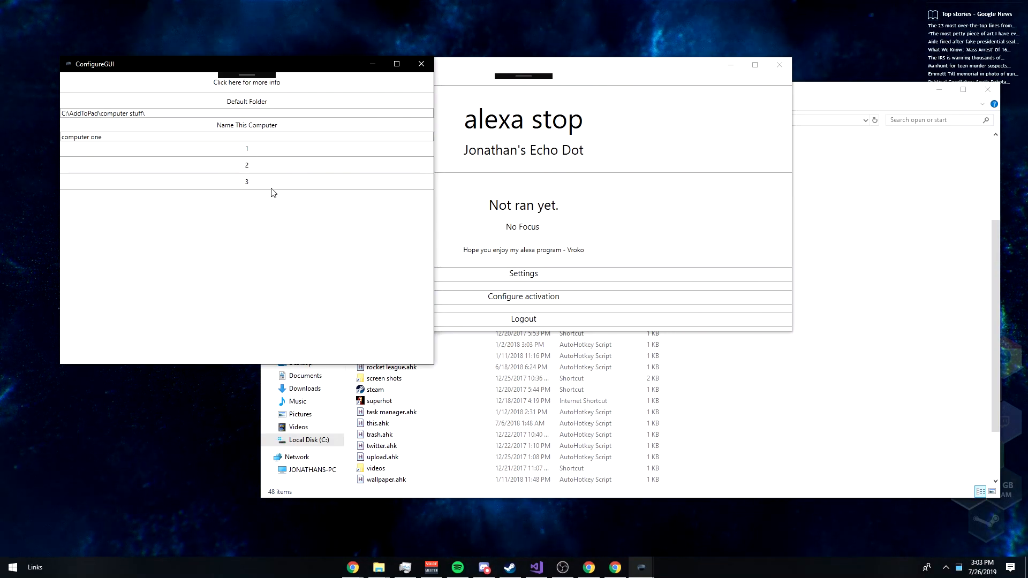
{"action": "left_click", "coordinate": [436, 69]}
{"action": "left_click_drag", "start_coordinate": [569, 70], "coordinate": [458, 60]}
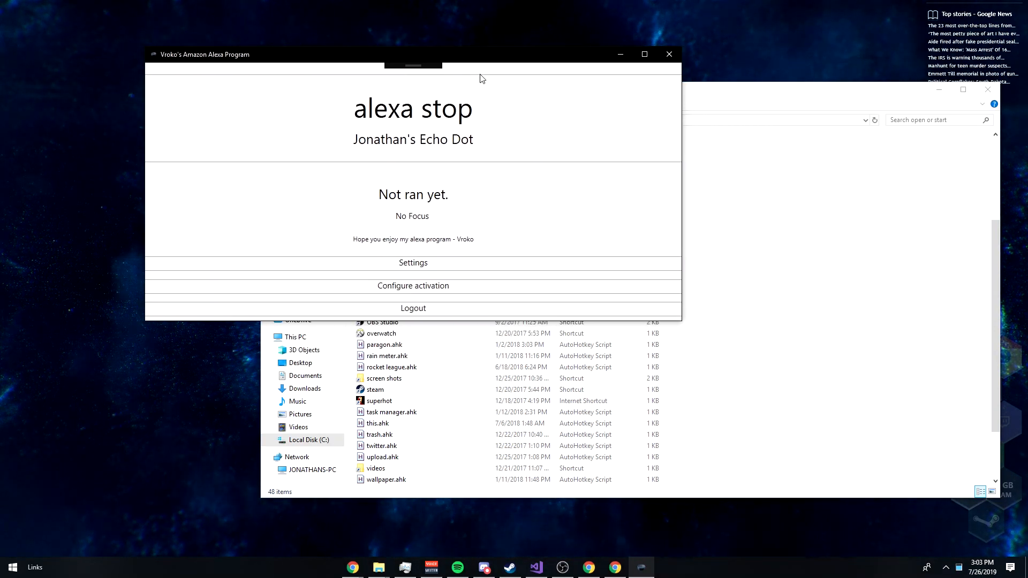